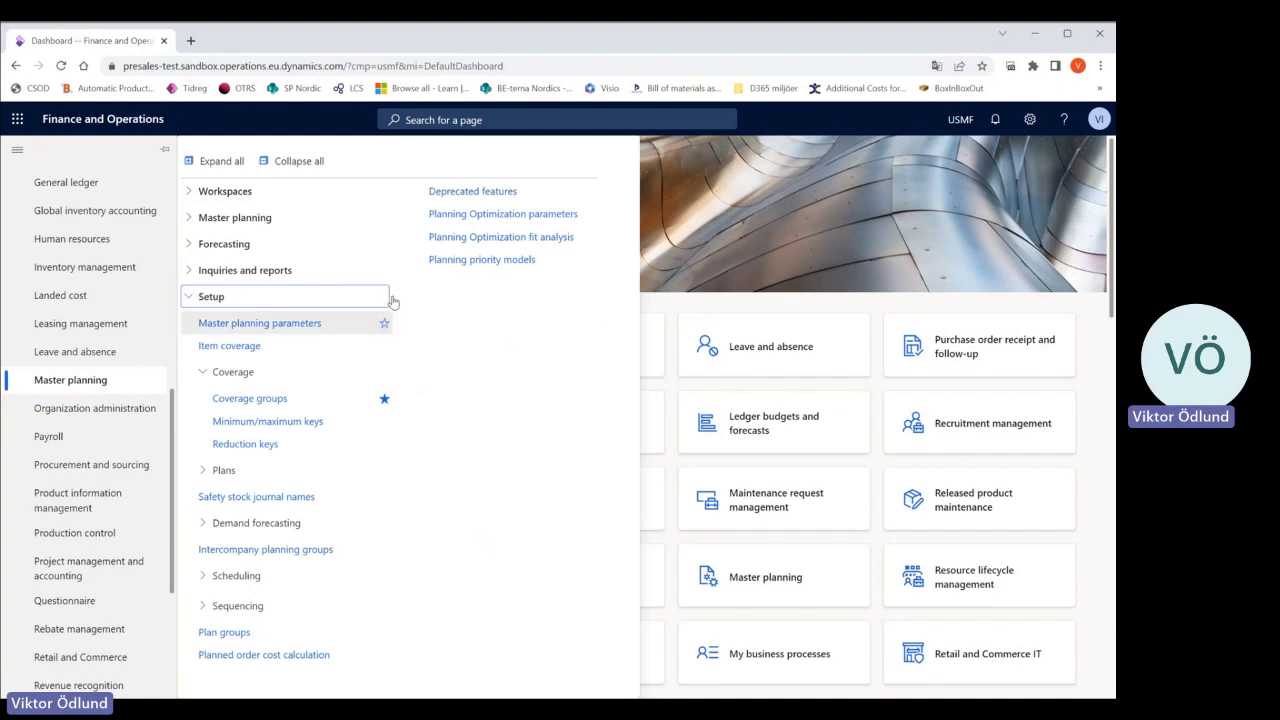
- Check the connection status and Use Planning Optimization setting in the Planning Optimization parameters, and return to the dashboard
left_click(483, 216)
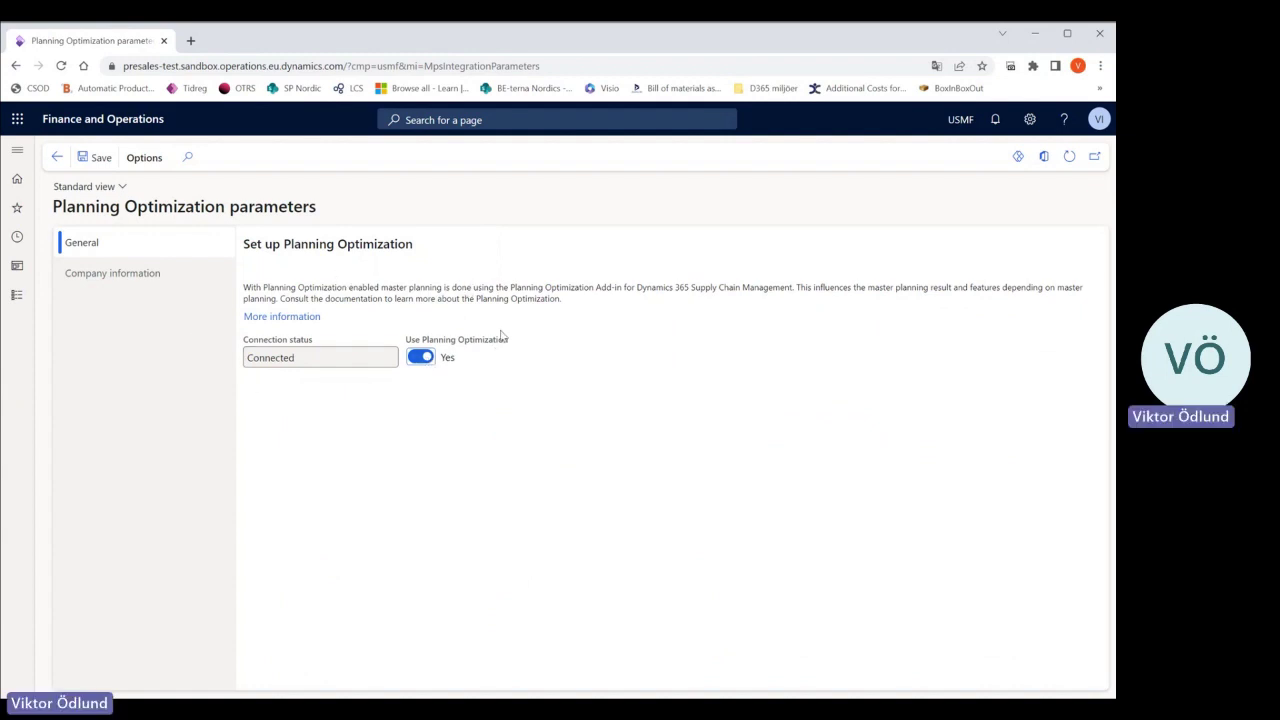
left_click(55, 157)
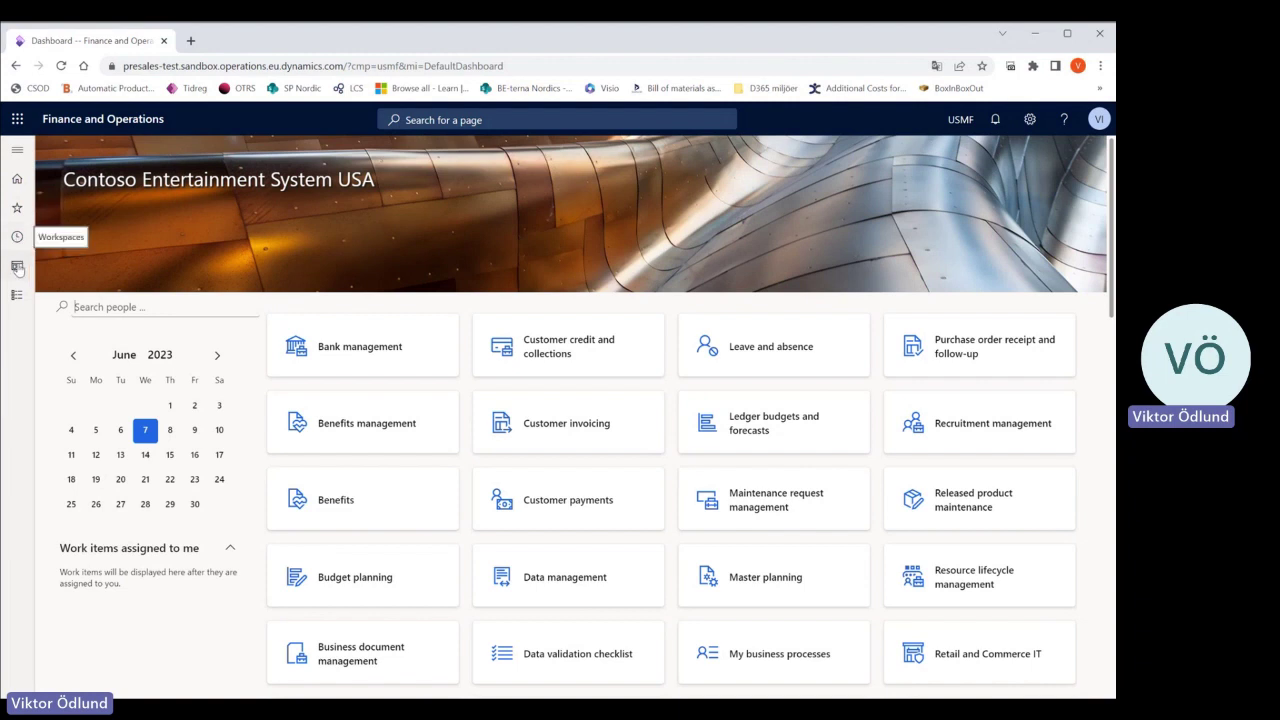
- Open the Feature management workspace and filter all features to names containing "prio"
left_click(17, 268)
scroll(111, 537, "down", 3)
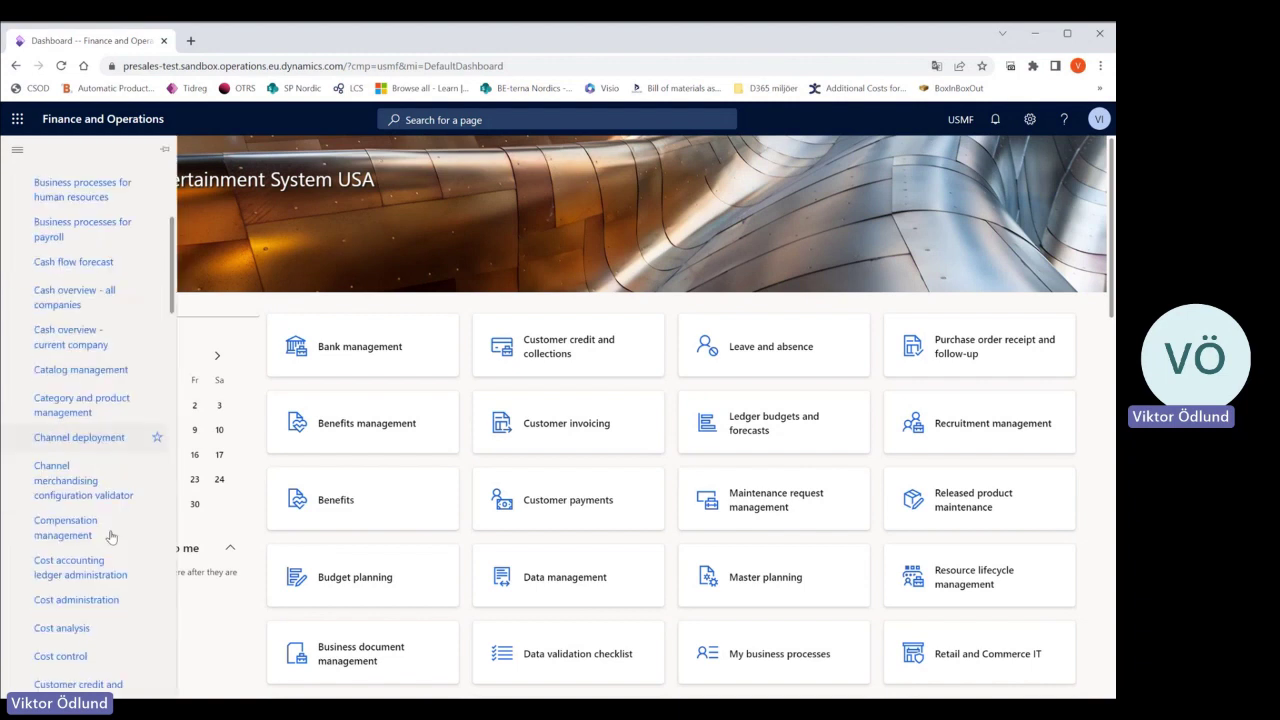
scroll(110, 535, "down", 7)
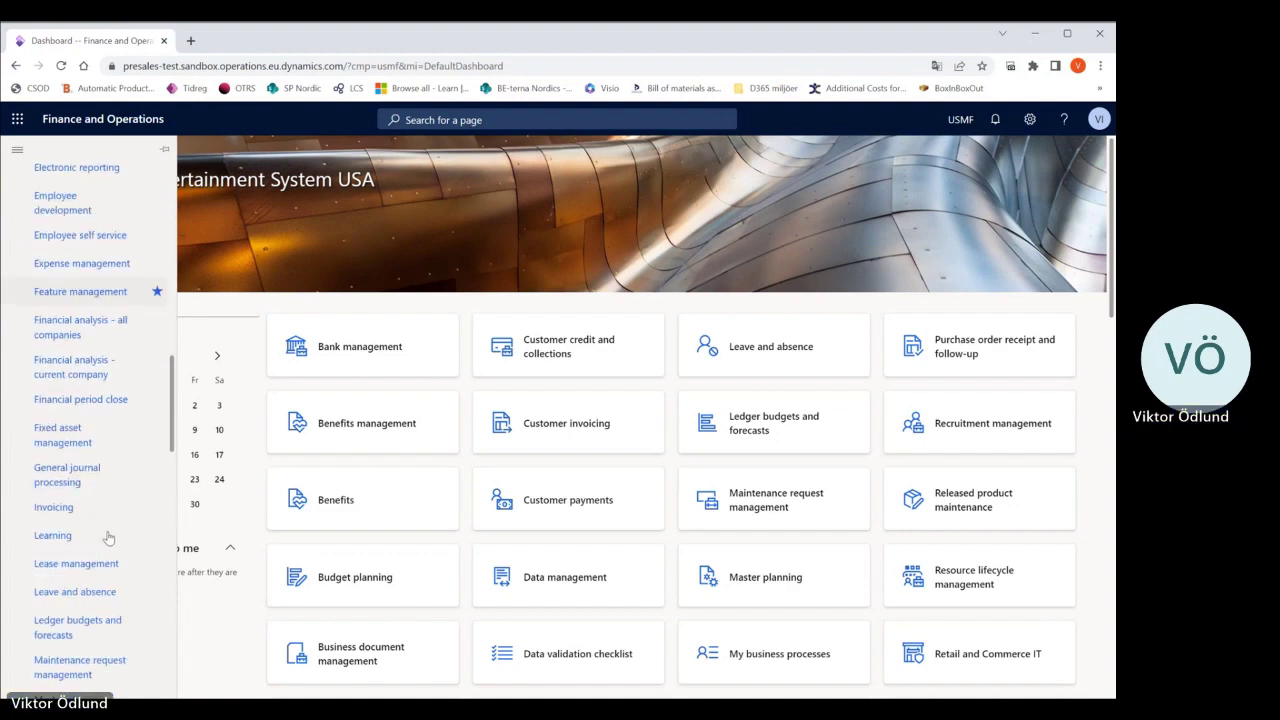
left_click(65, 289)
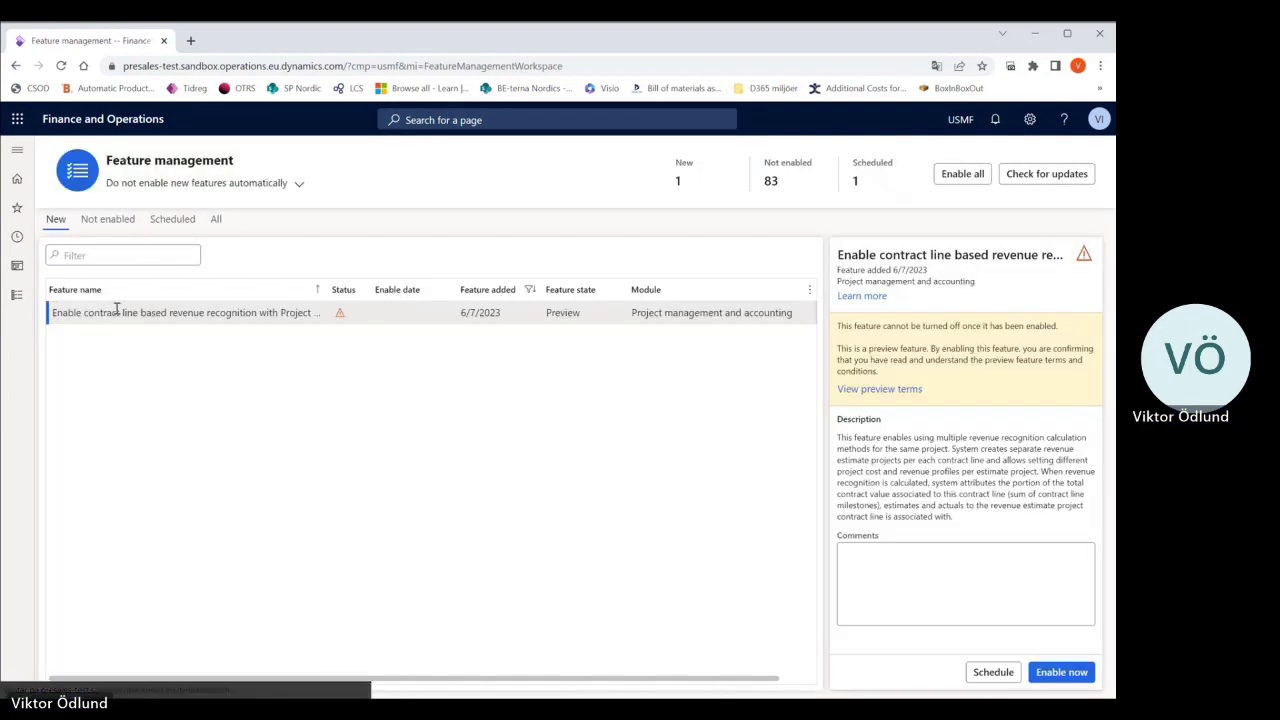
left_click(215, 221)
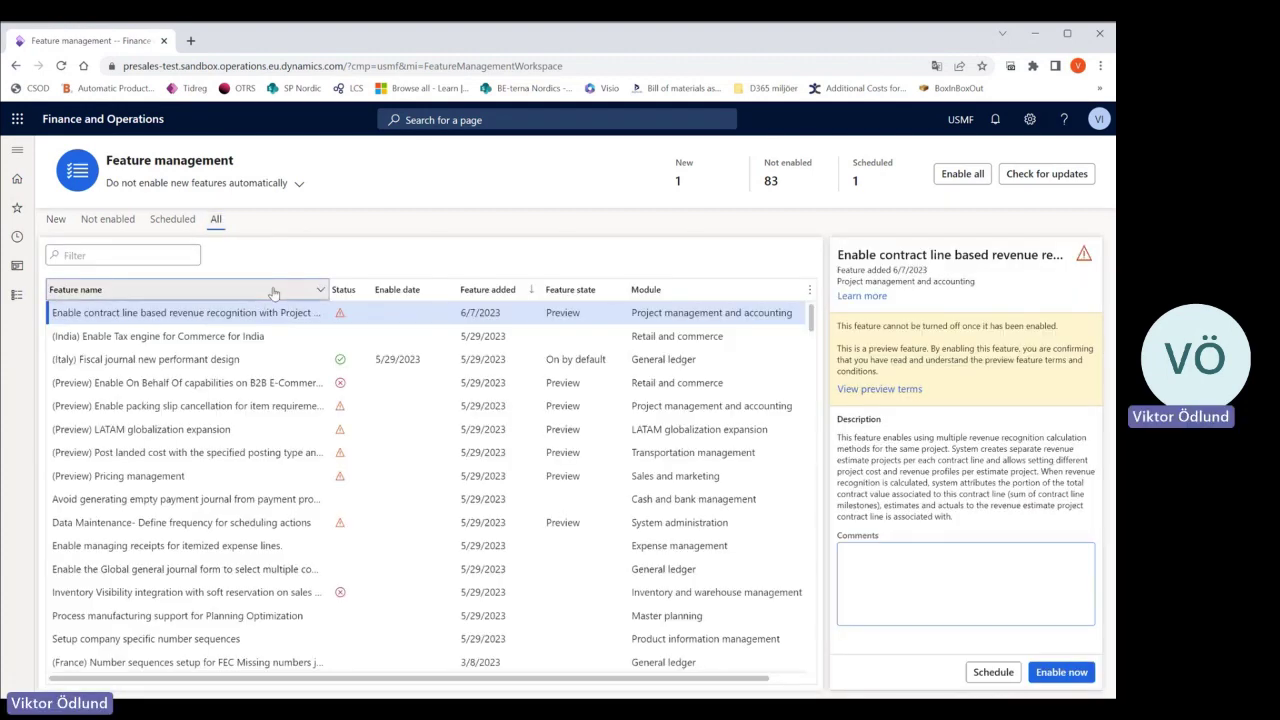
left_click(320, 290)
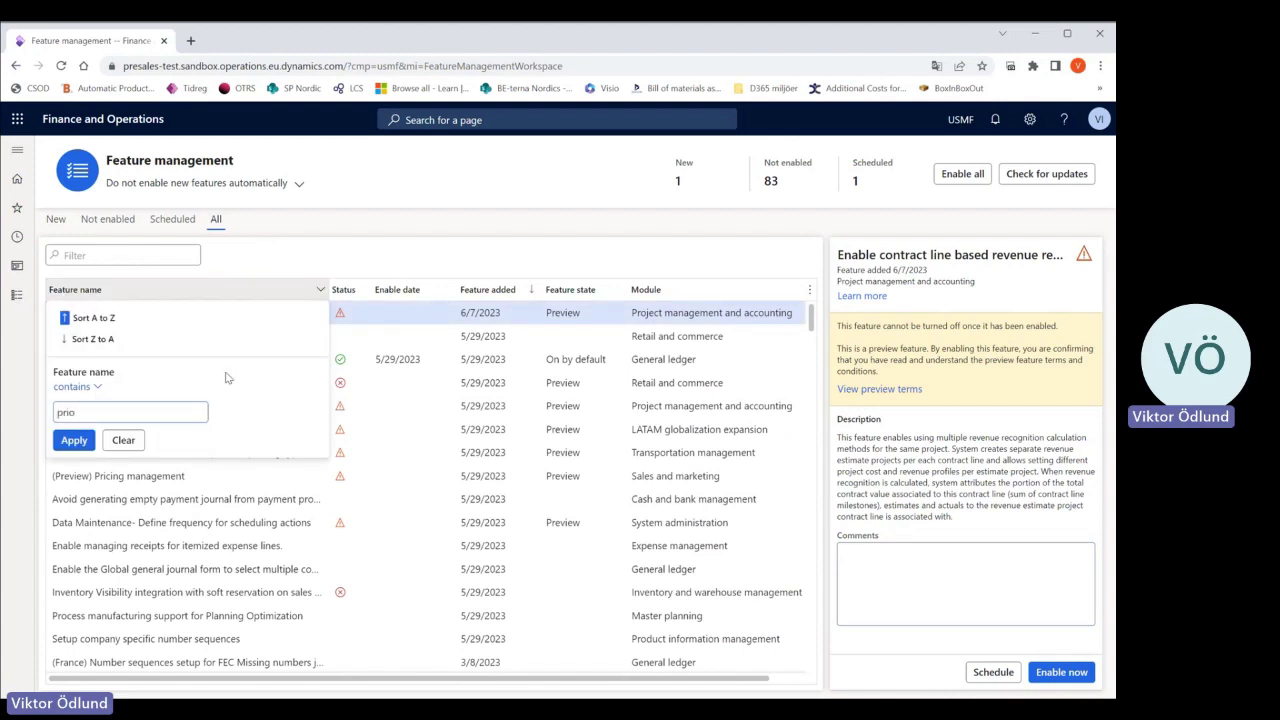
left_click(78, 438)
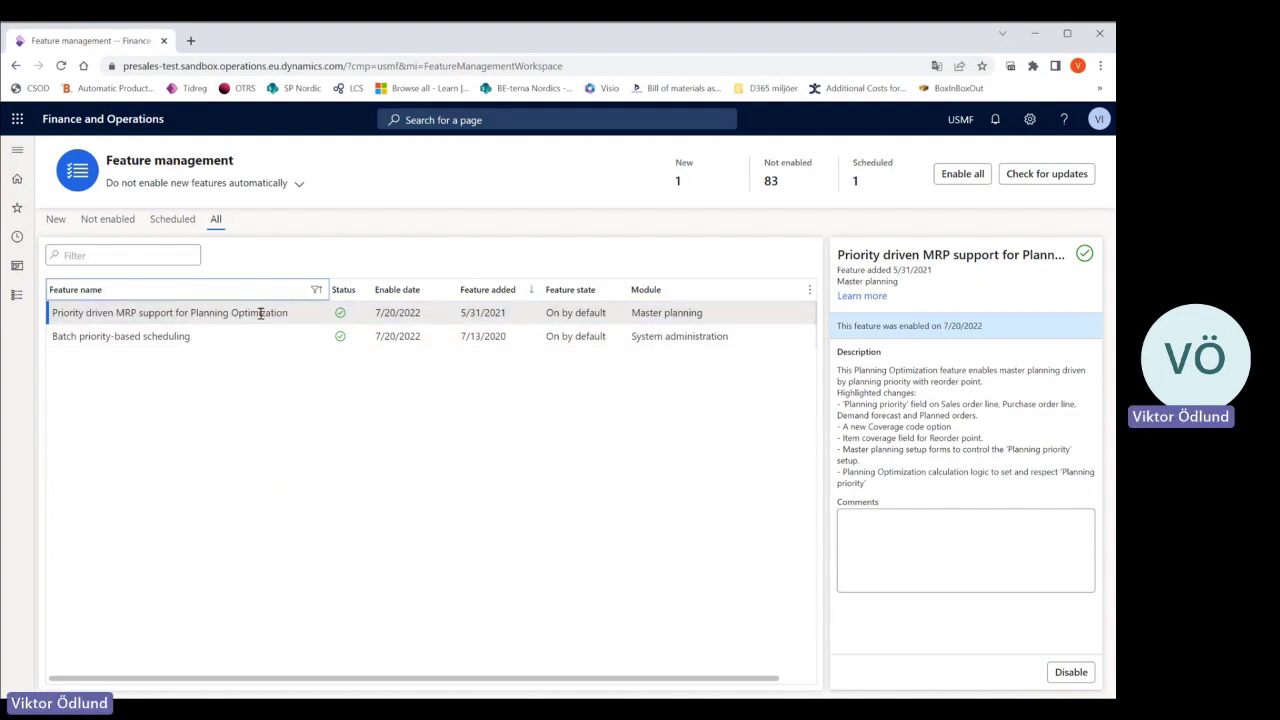
- Change the feature name filter to "ddmrp" to check the DDMRP feature
left_click(292, 290)
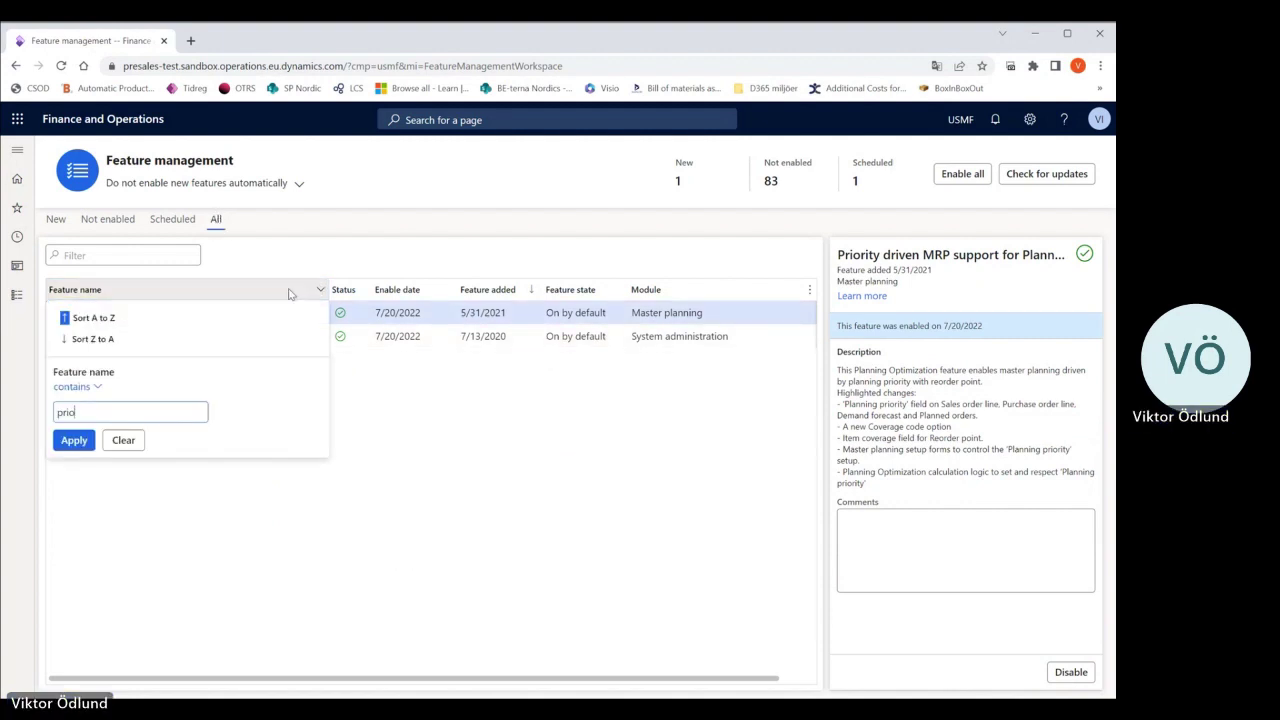
left_click_drag(82, 413, 21, 420)
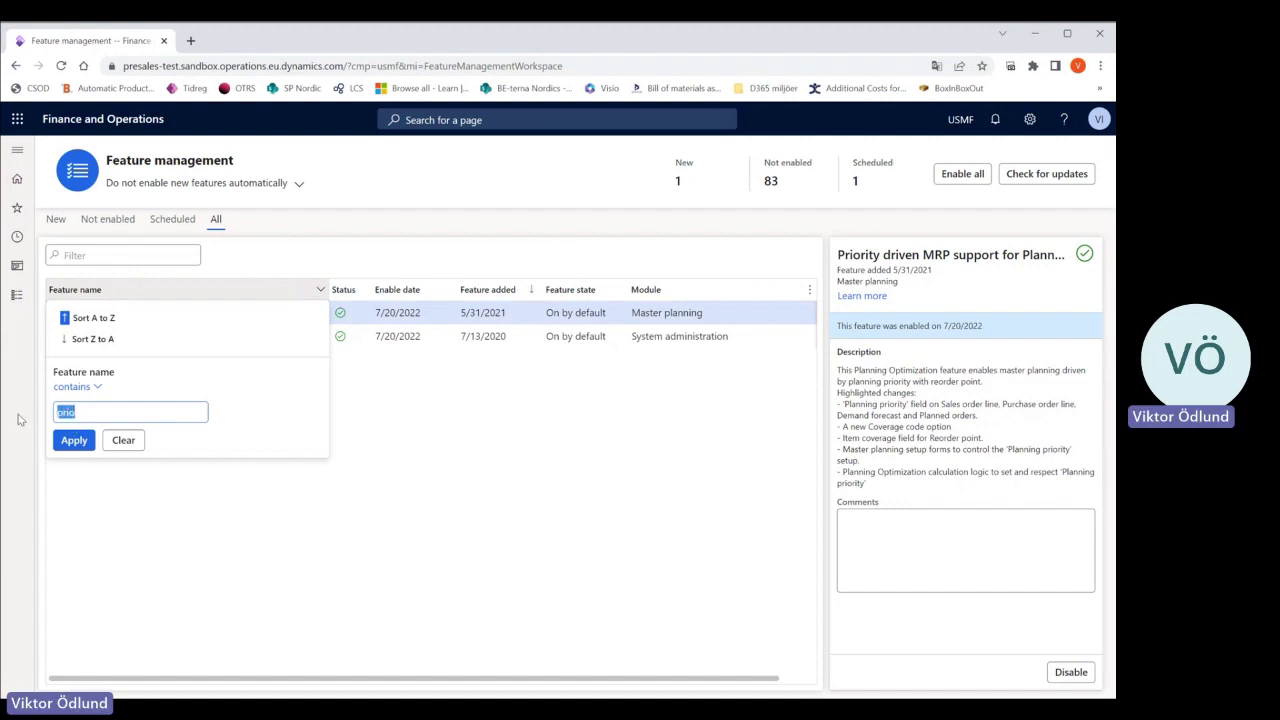
type("ddmrp")
left_click(74, 440)
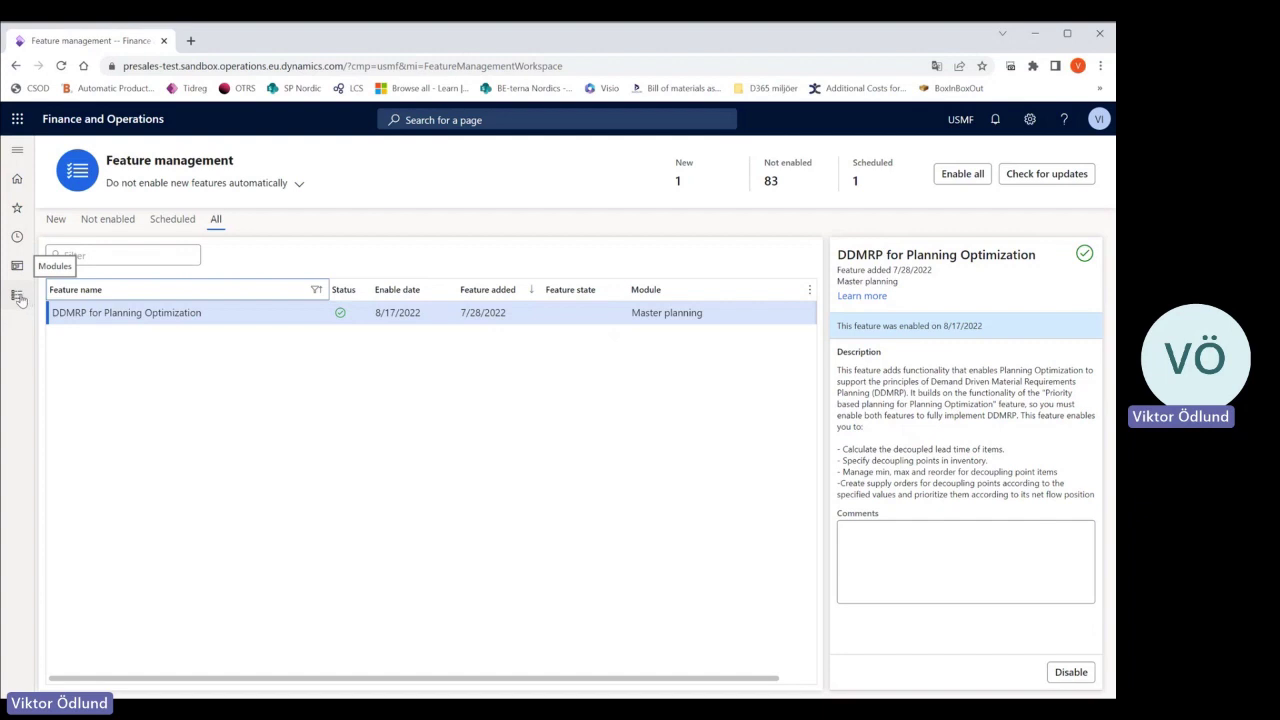
- Open the DDMRP-STD coverage group in the Master planning setup and examine its coverage code, time fences and DDMRP parameters
left_click(19, 299)
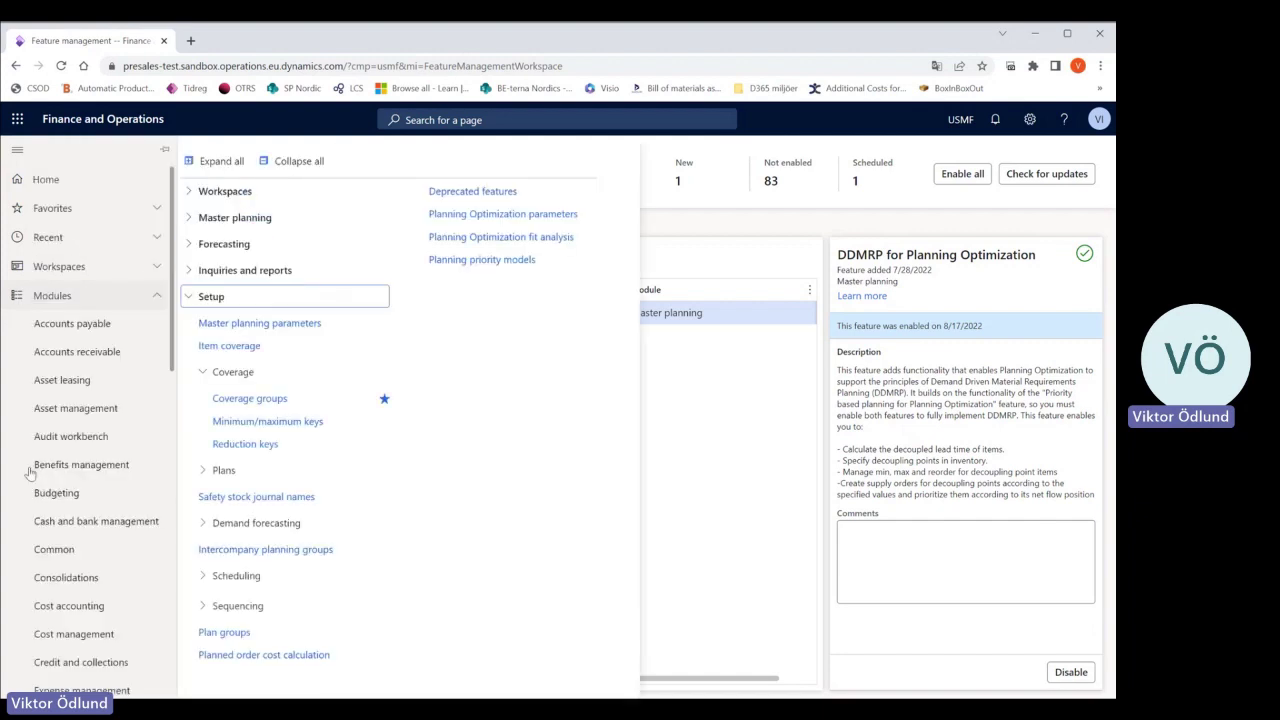
scroll(30, 473, "down", 6)
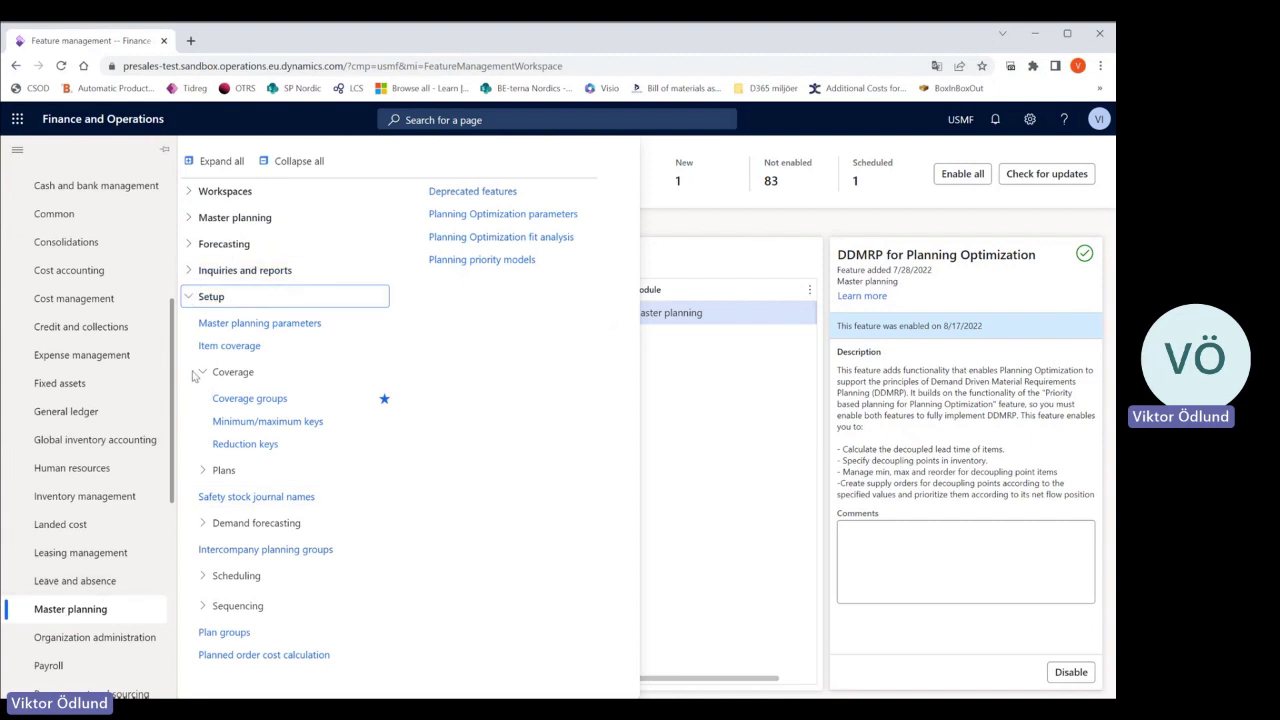
left_click(243, 400)
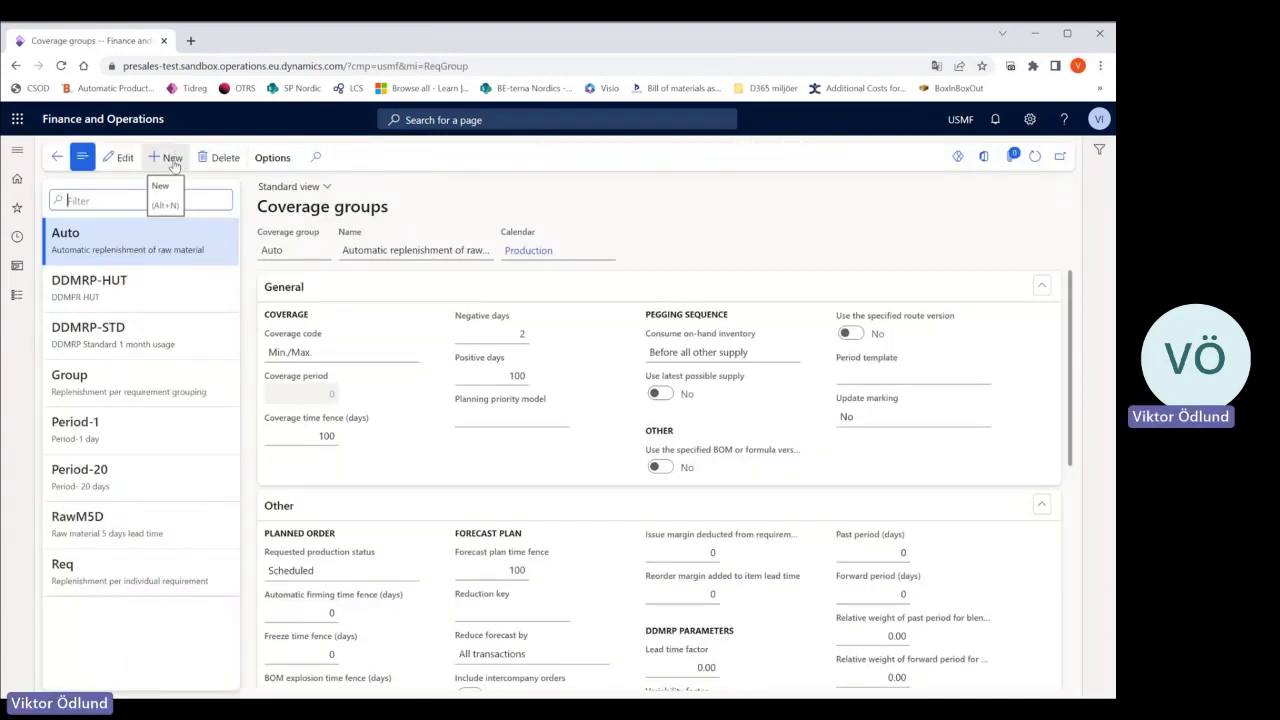
left_click(150, 340)
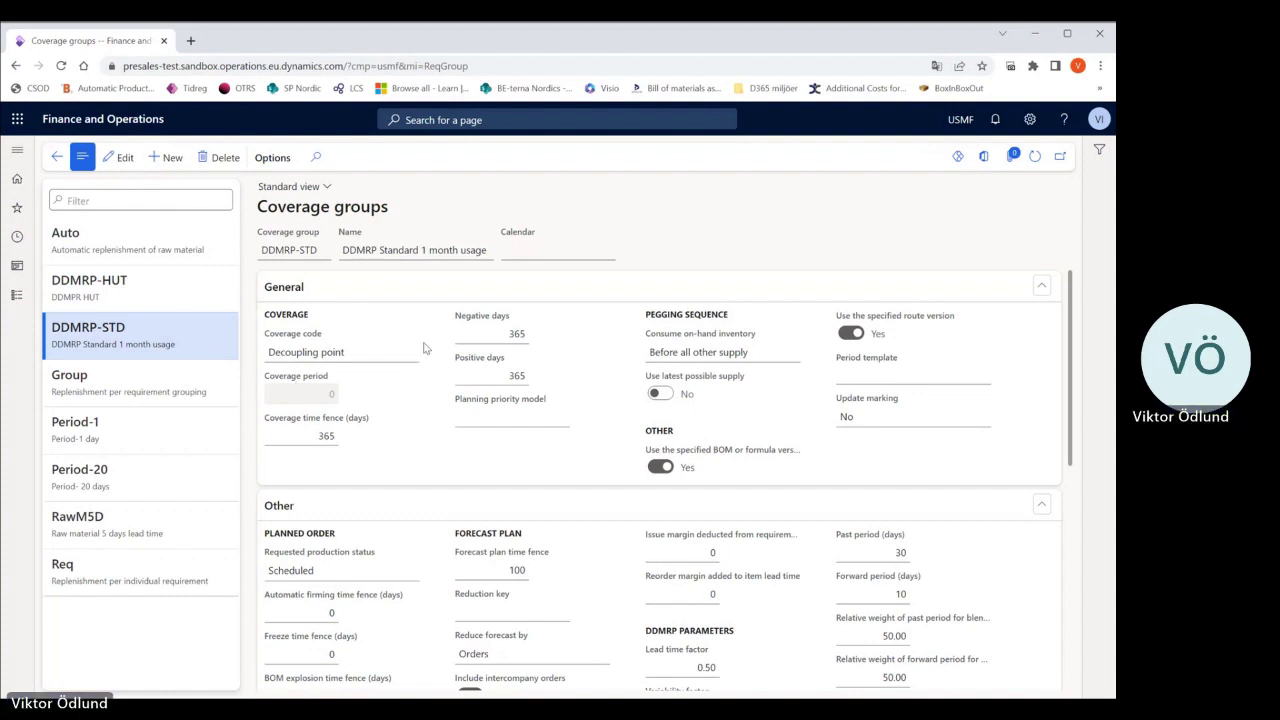
scroll(424, 340, "down", 1)
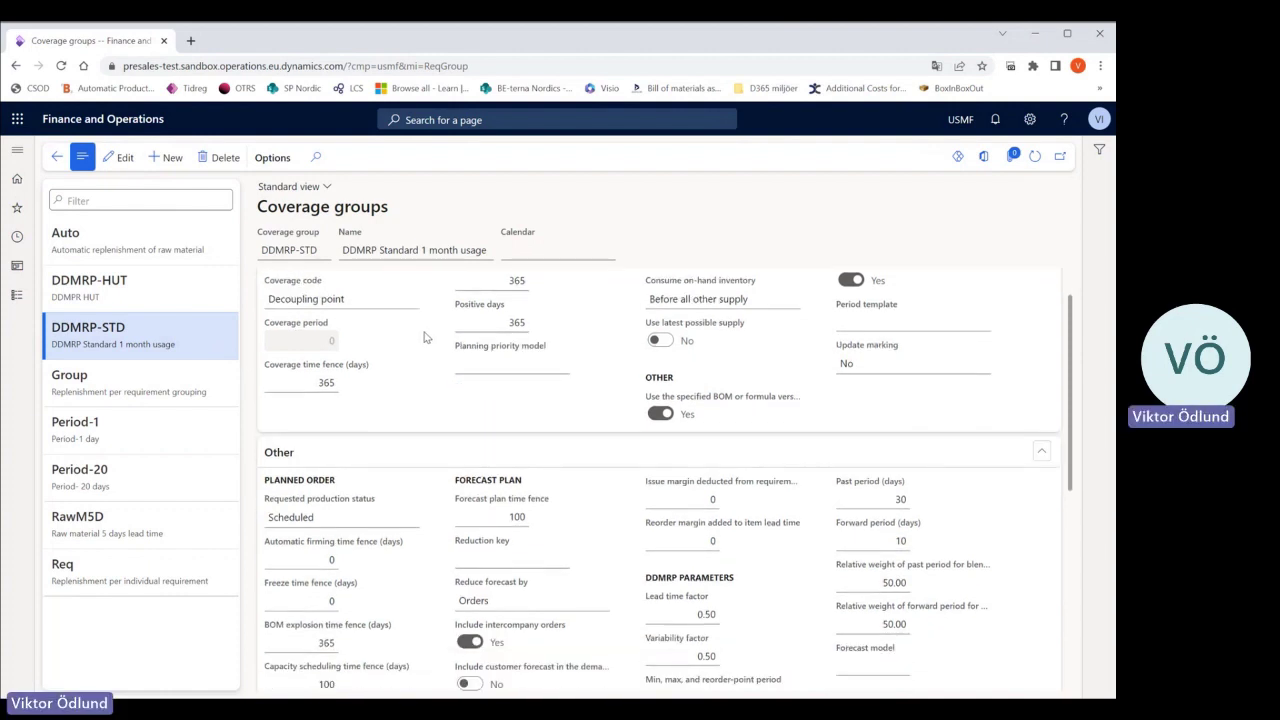
scroll(432, 327, "down", 1)
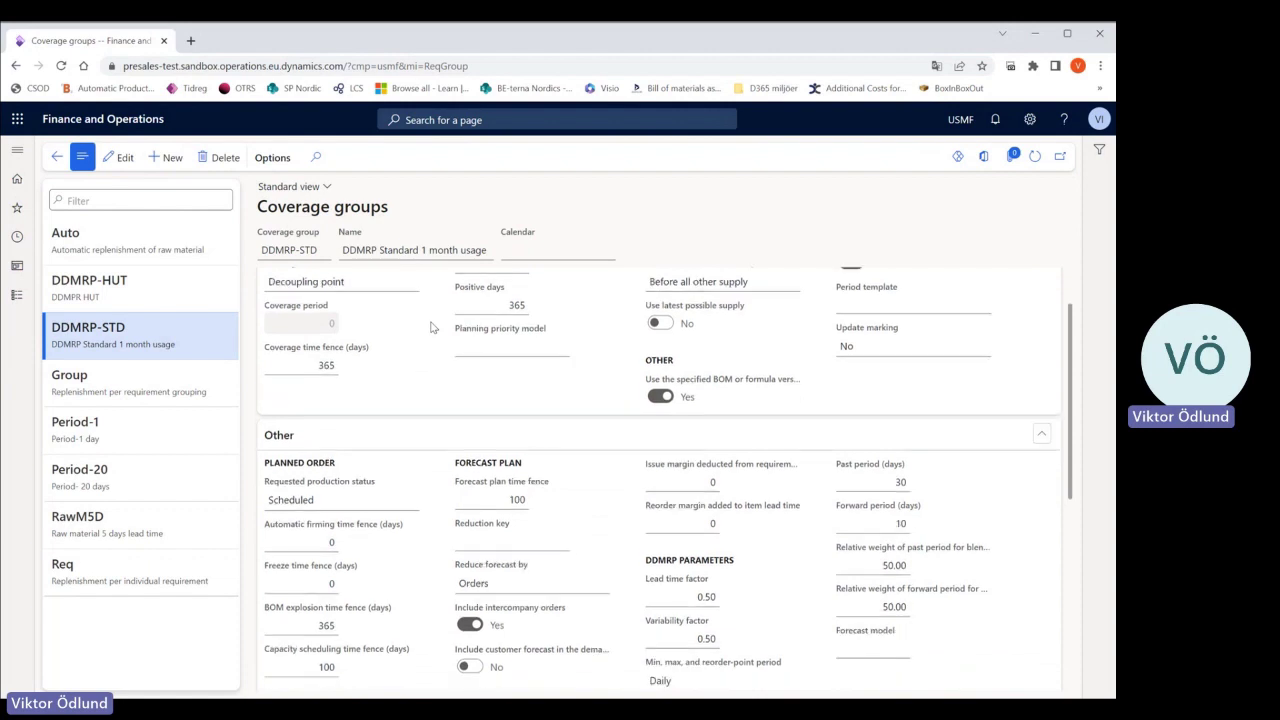
scroll(432, 327, "down", 3)
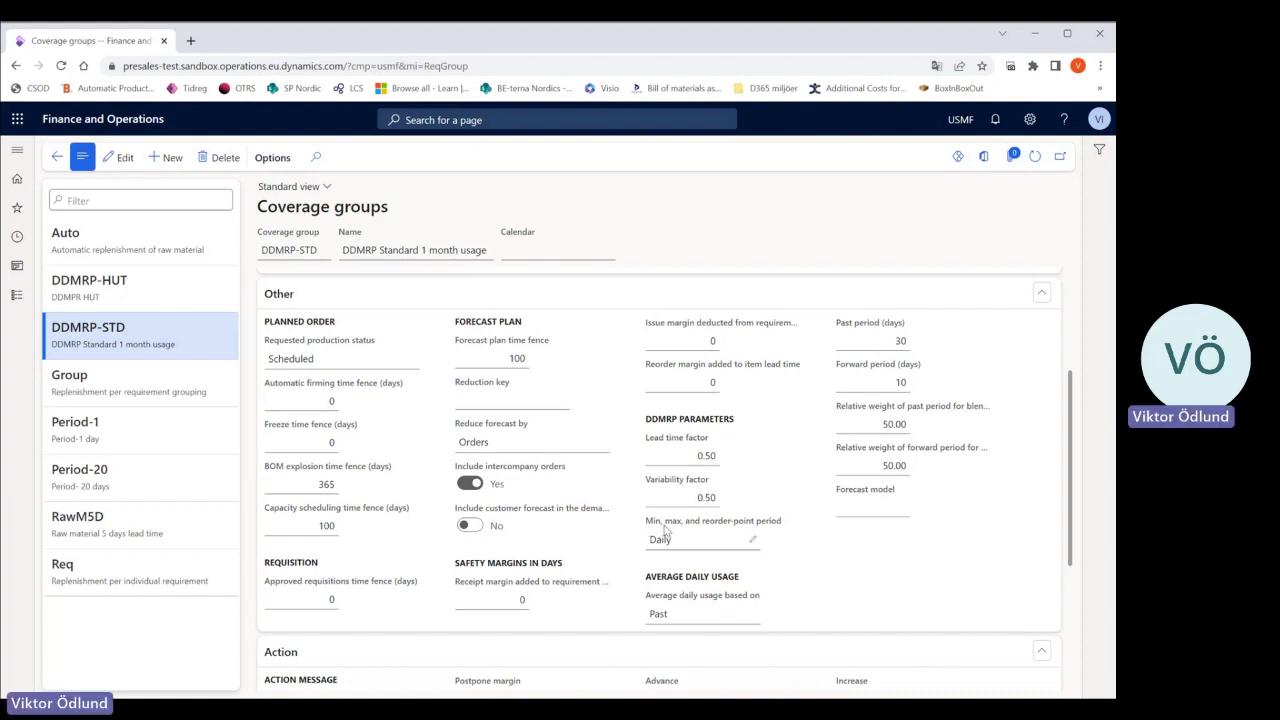
- Edit the DDMRP-STD coverage group and choose Daily as the min, max, and reorder-point period
left_click(752, 540)
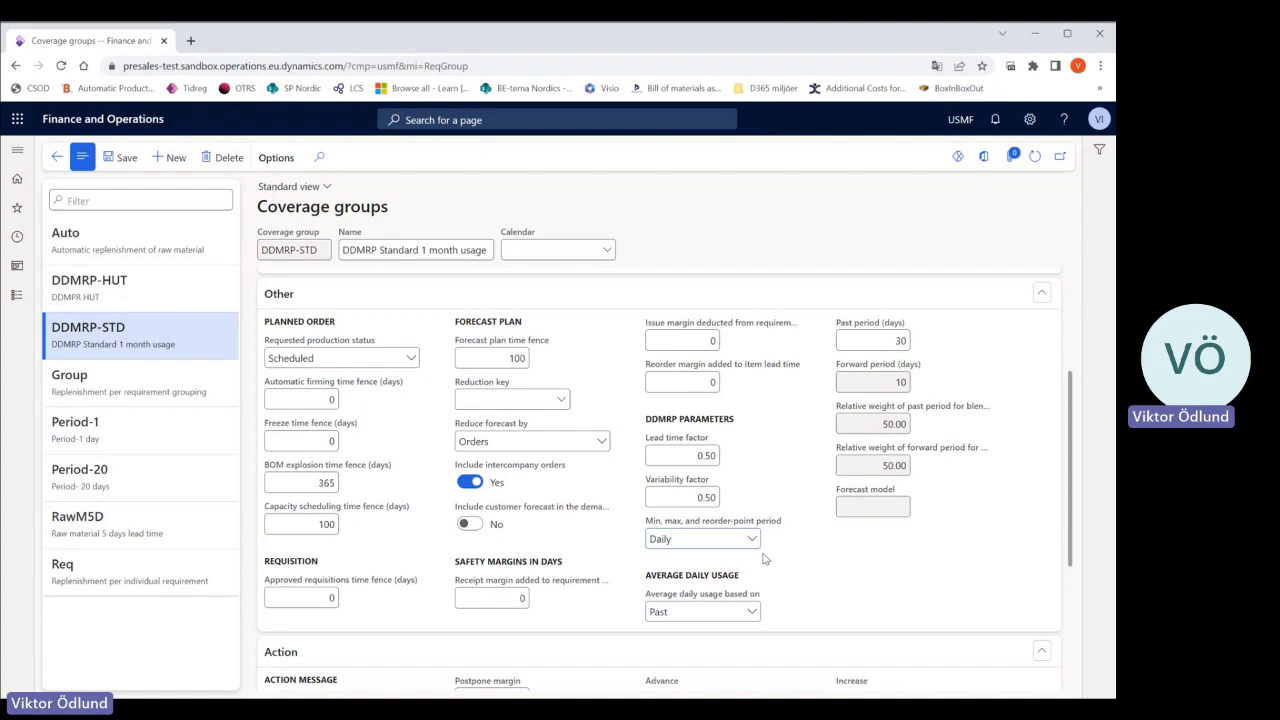
left_click(752, 540)
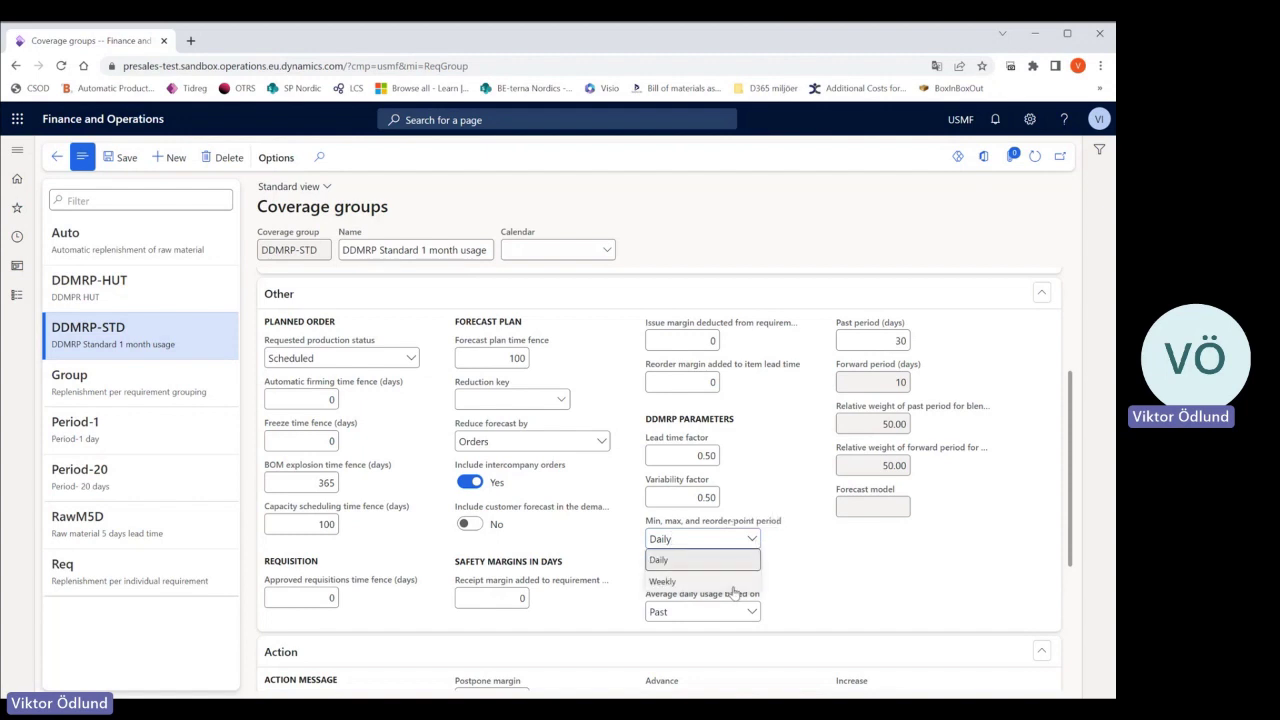
left_click(742, 566)
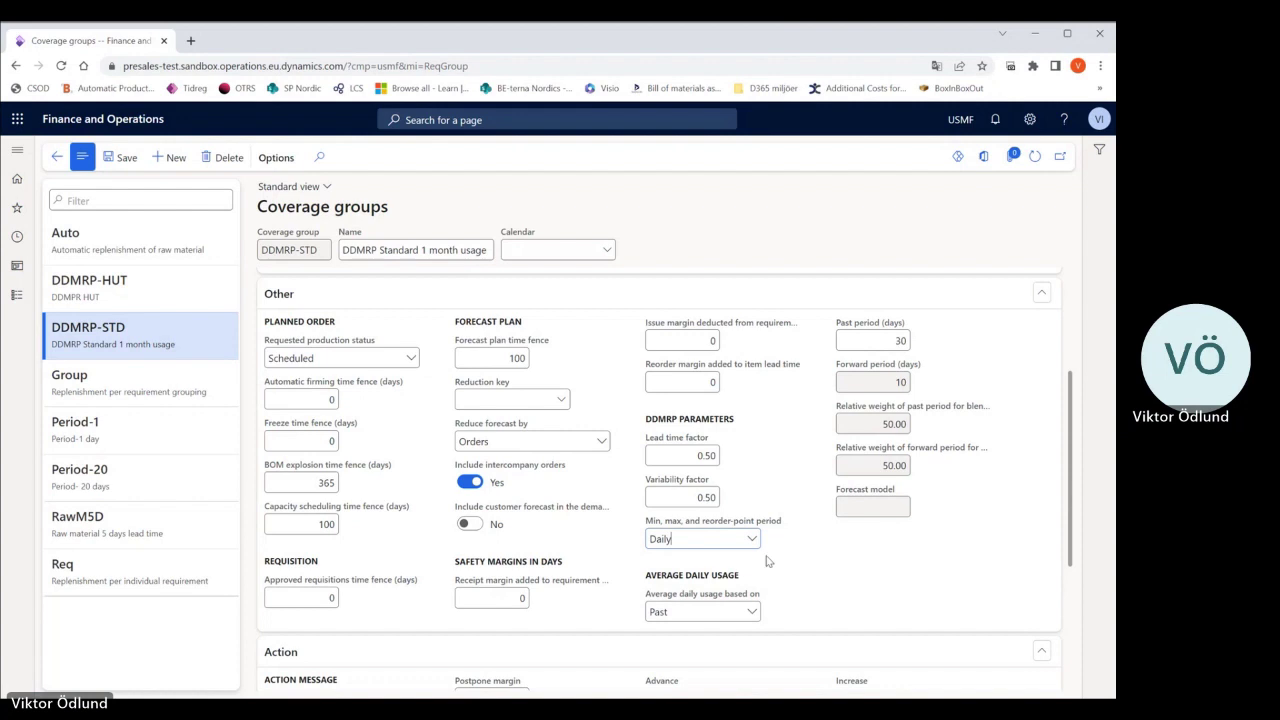
- Review the options for the average daily usage basis, keep Past, and save and close the DDMRP-STD coverage group
left_click(754, 613)
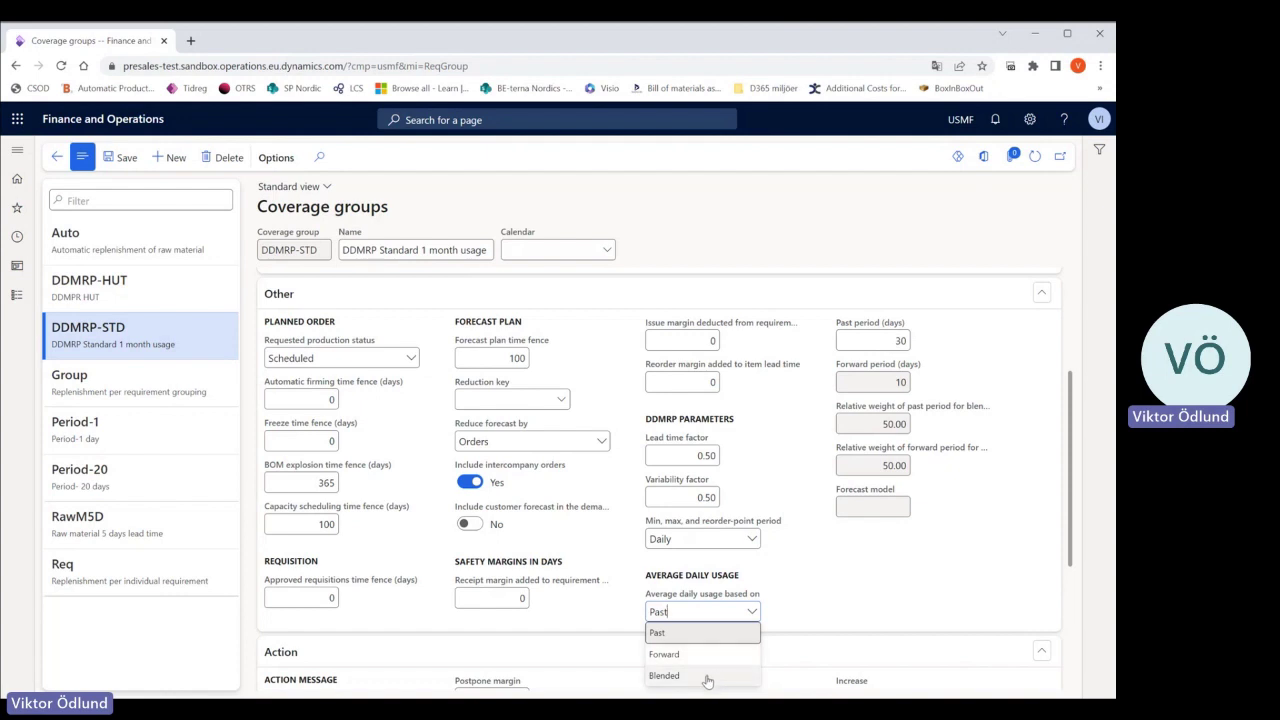
left_click(823, 600)
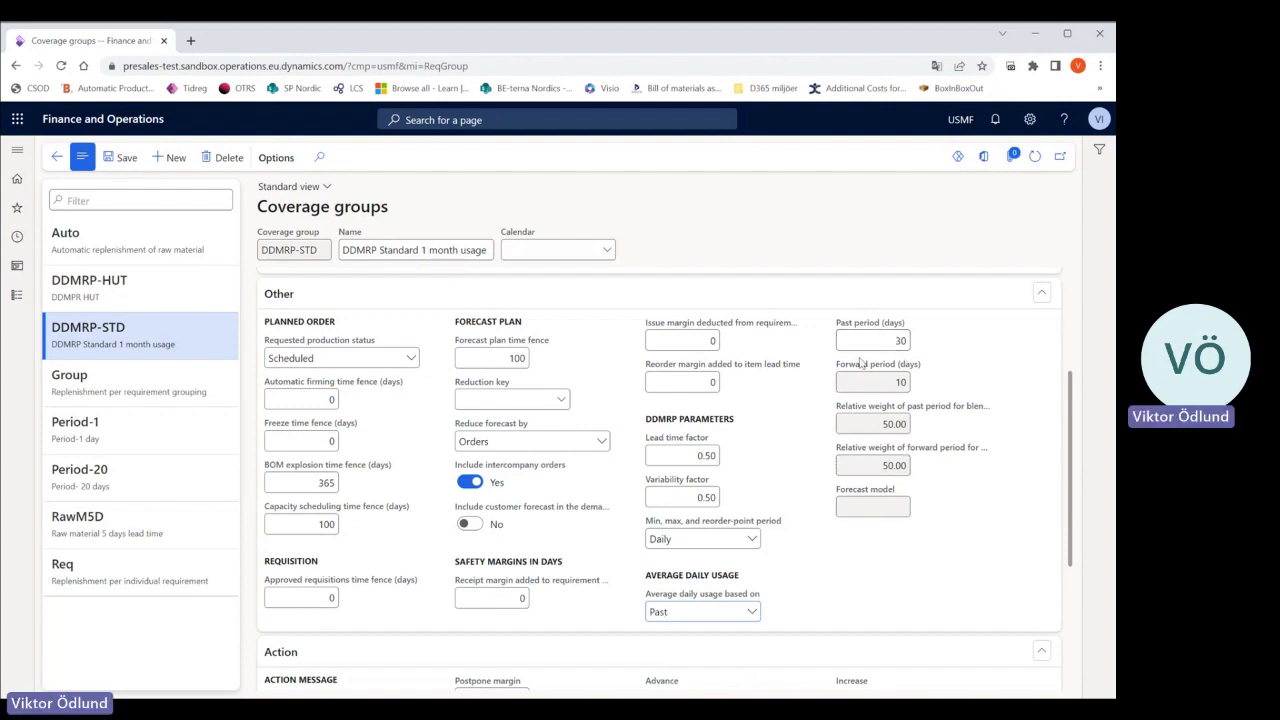
left_click(751, 613)
left_click(751, 617)
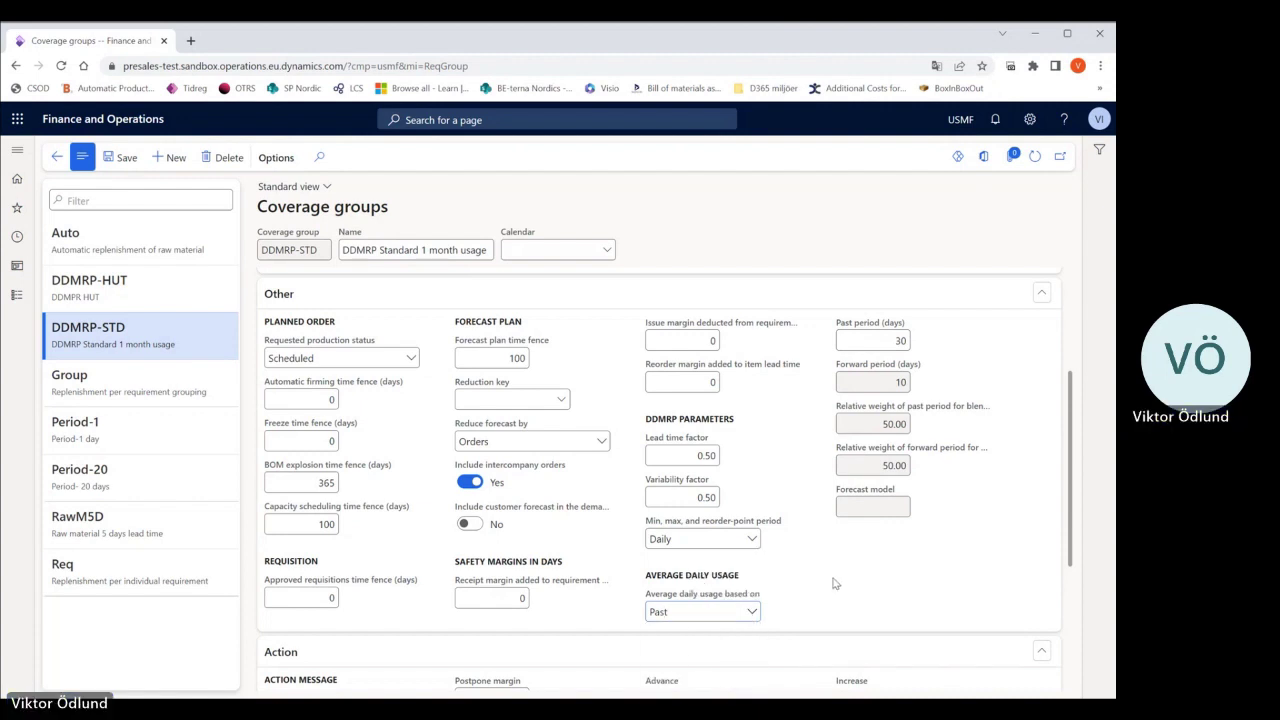
left_click(120, 162)
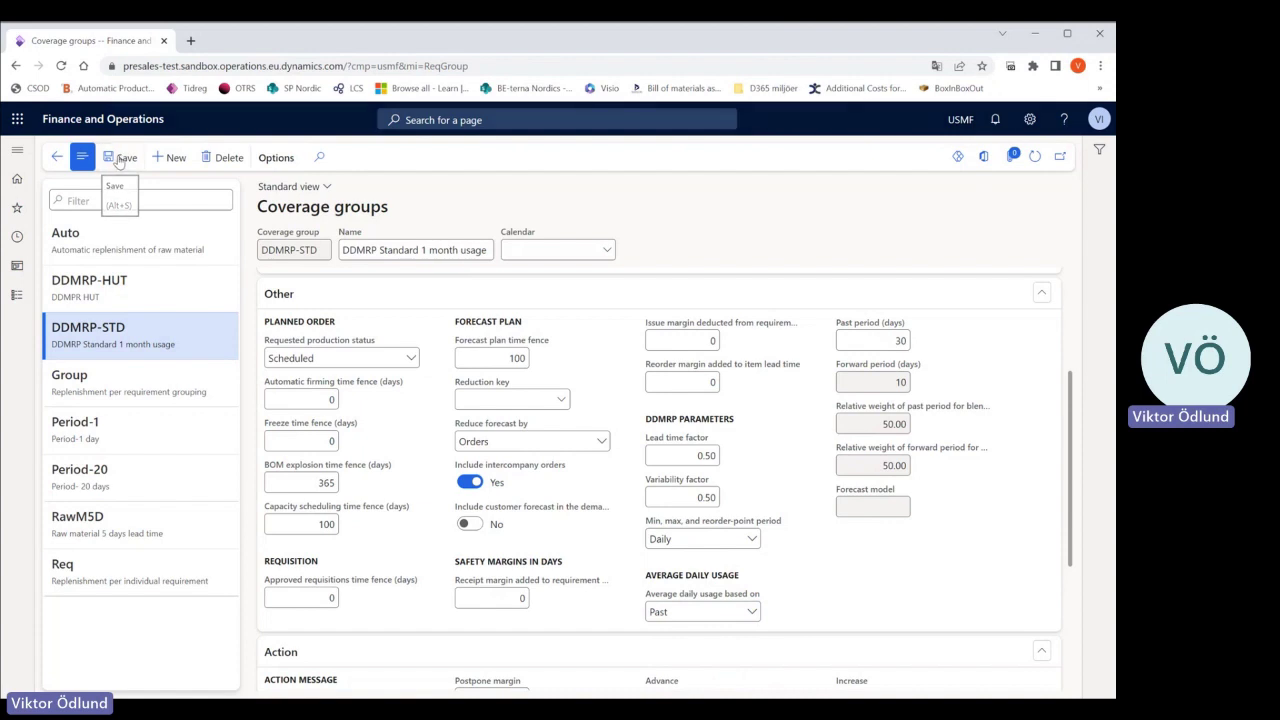
left_click(57, 160)
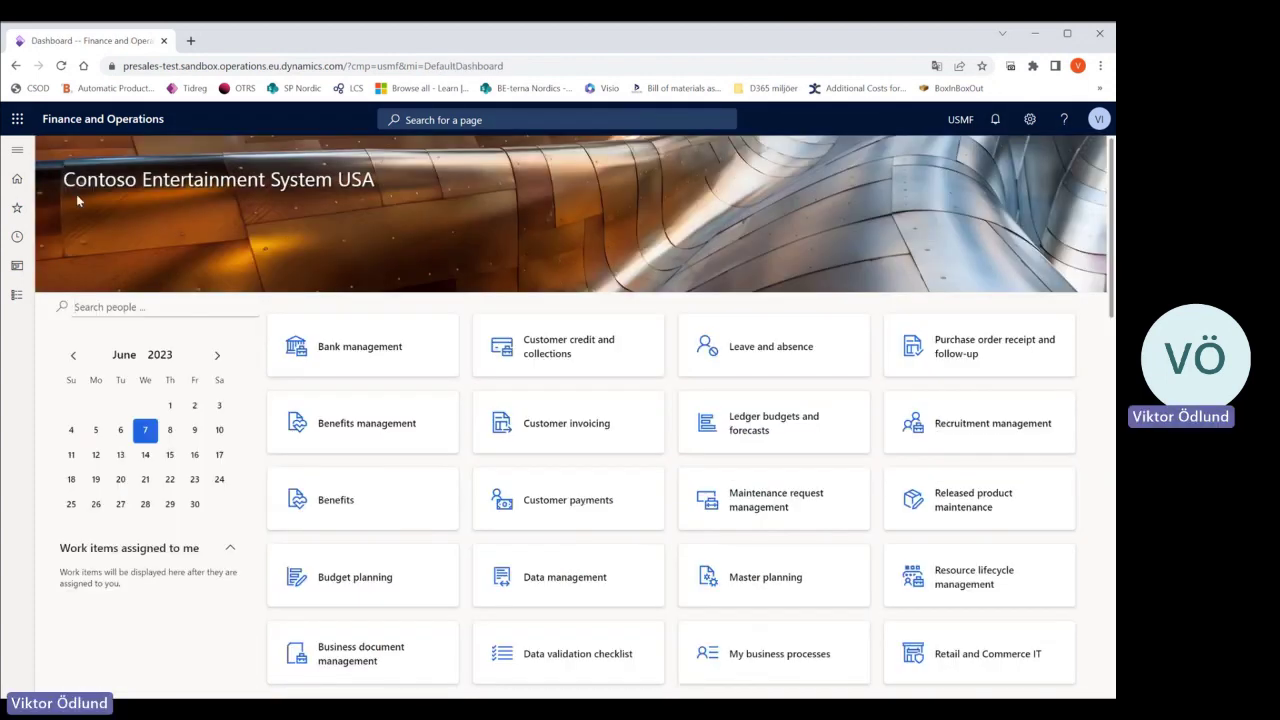
- Filter the released products by "N00" and open the details of item N0012, Seat fabric
left_click(17, 240)
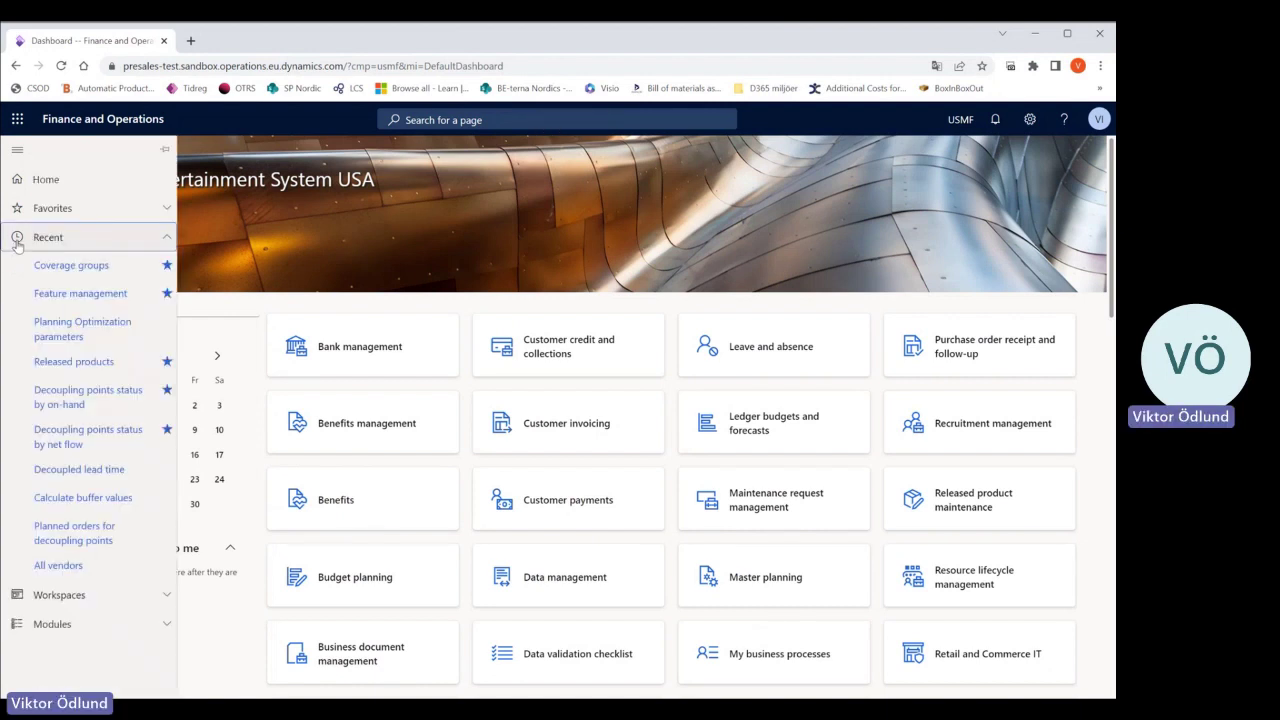
left_click(88, 366)
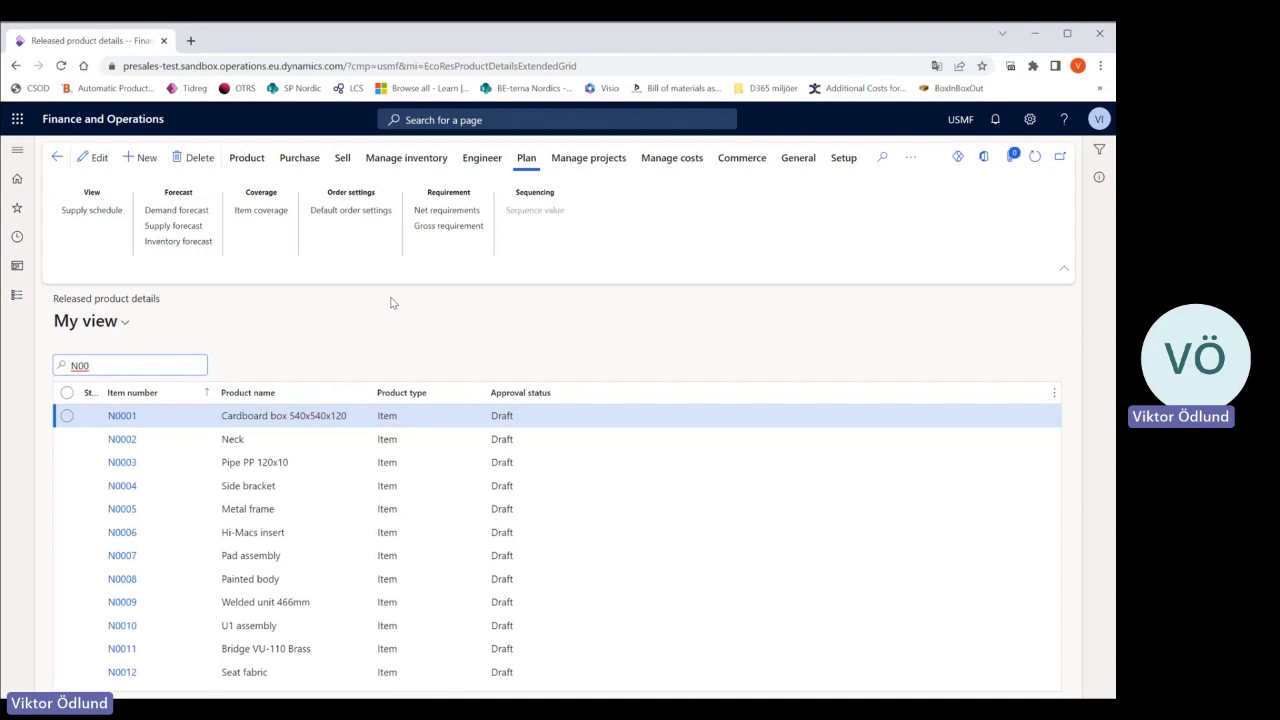
left_click(125, 678)
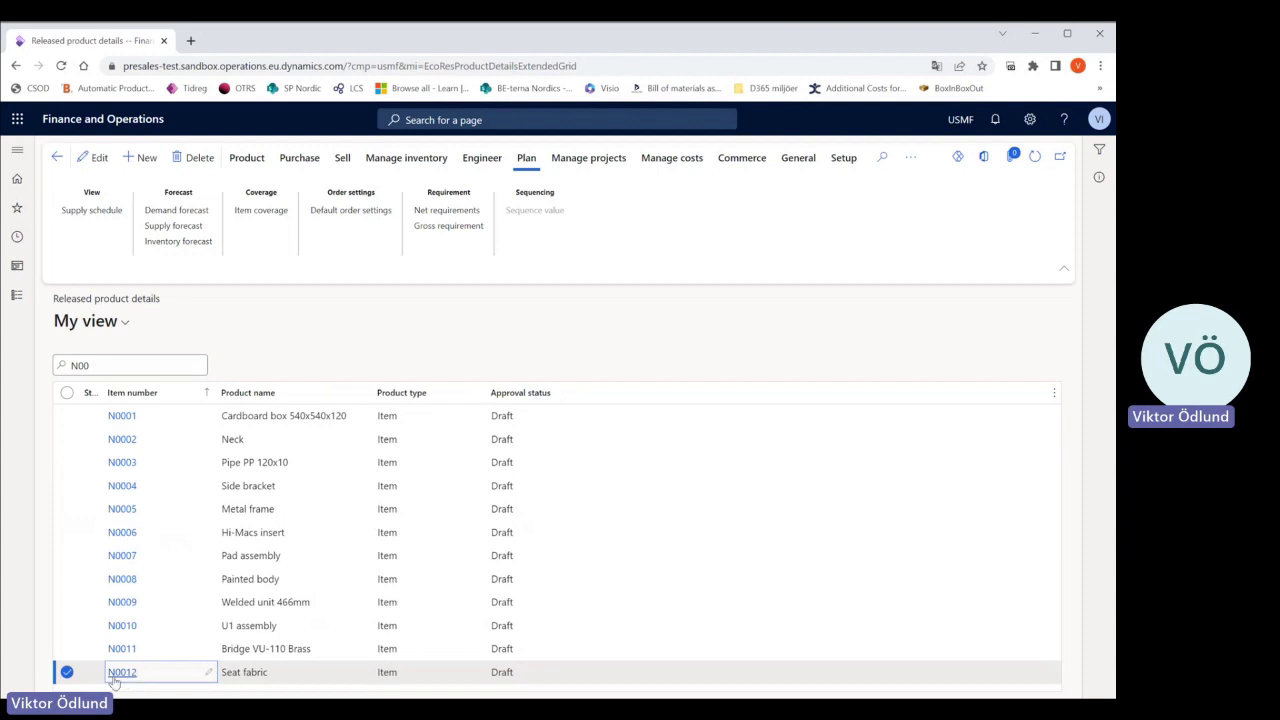
left_click(117, 678)
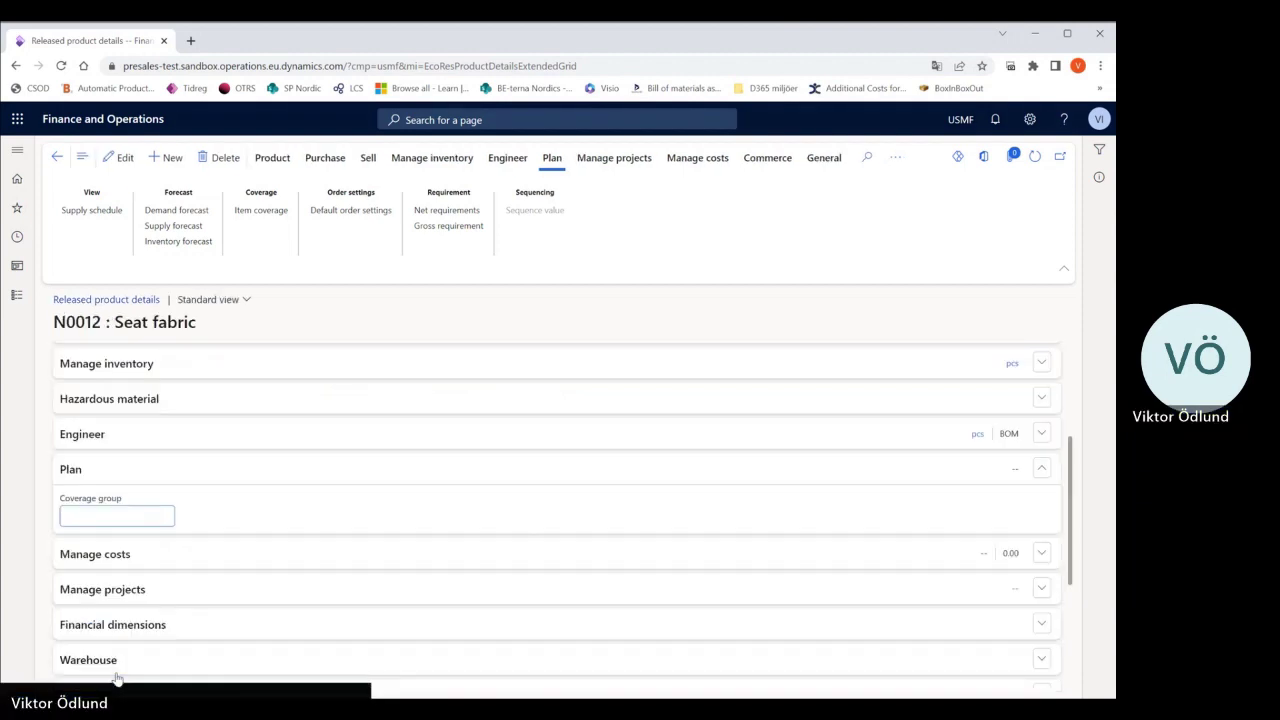
- Try to assign coverage group DDMRP-STD in the Plan section of item N0012 and save
scroll(251, 517, "up", 3)
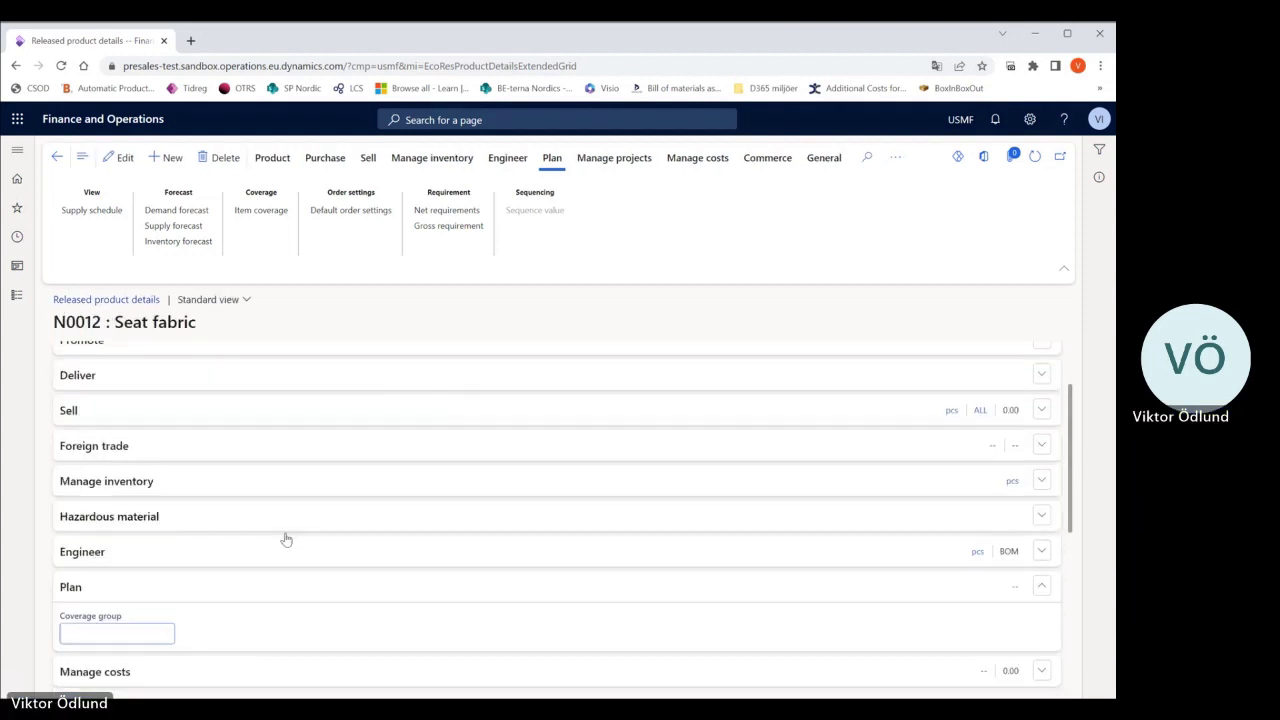
scroll(267, 601, "up", 1)
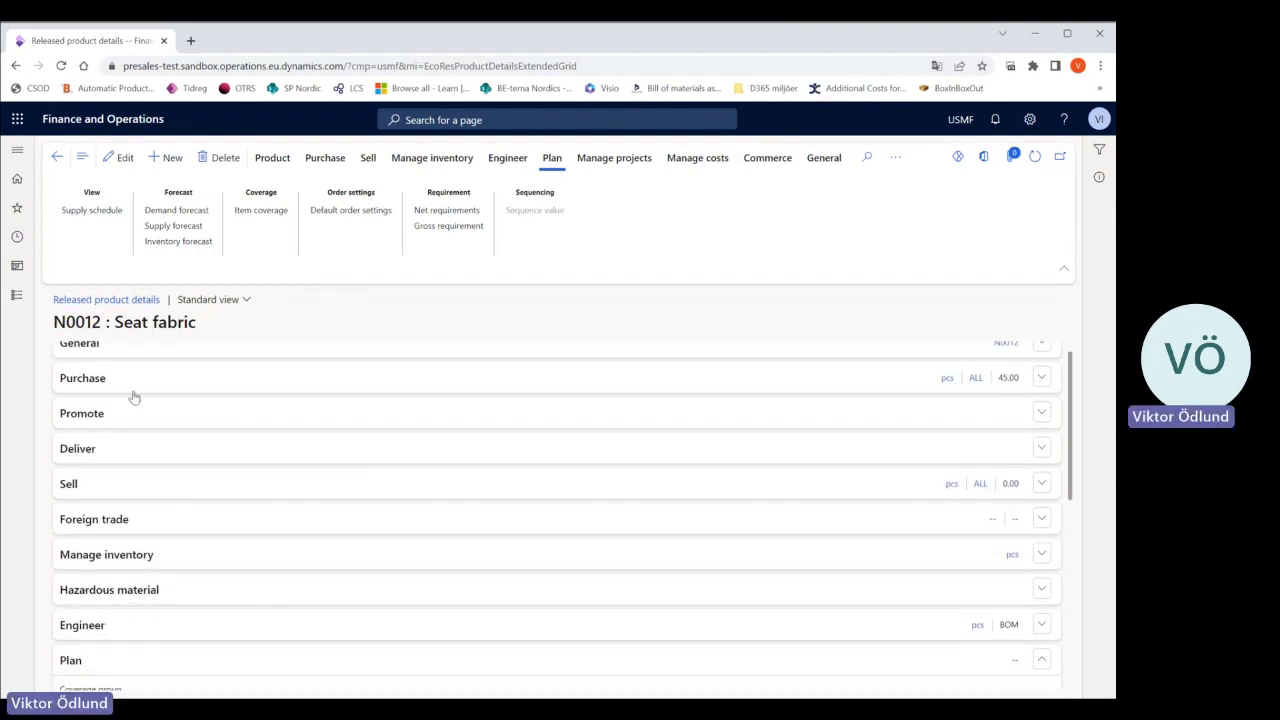
scroll(171, 494, "down", 3)
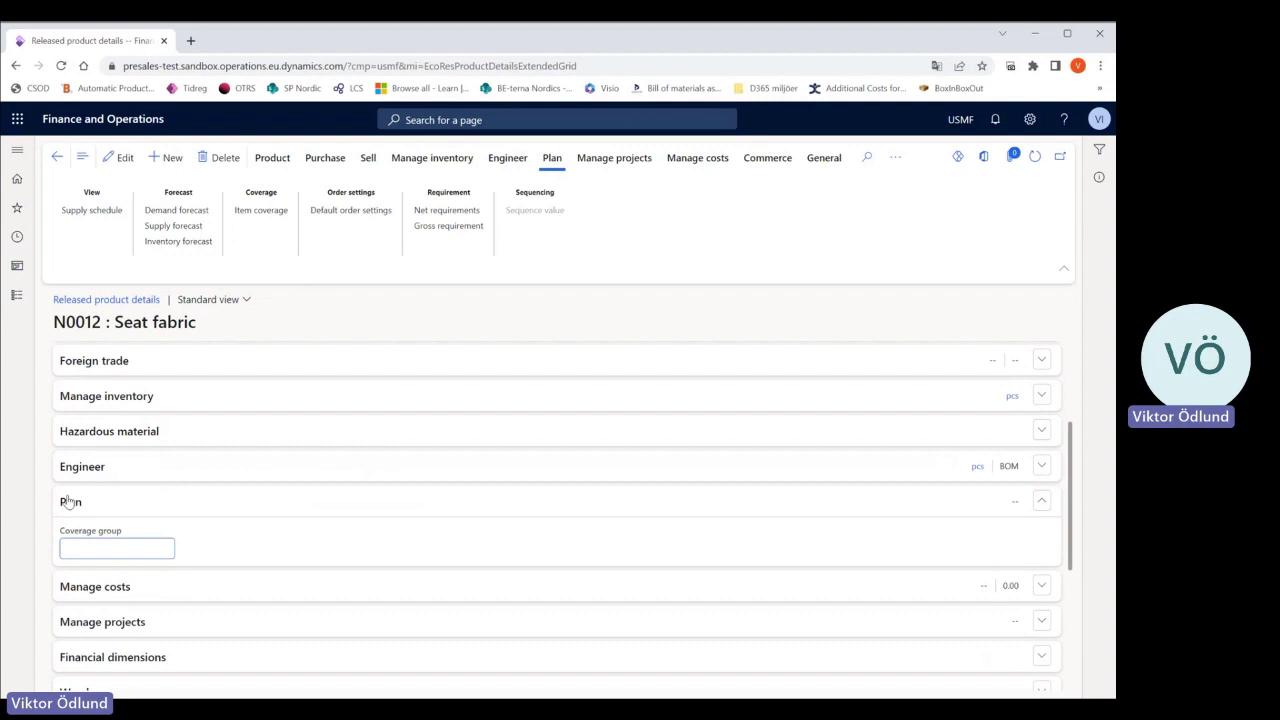
left_click(166, 556)
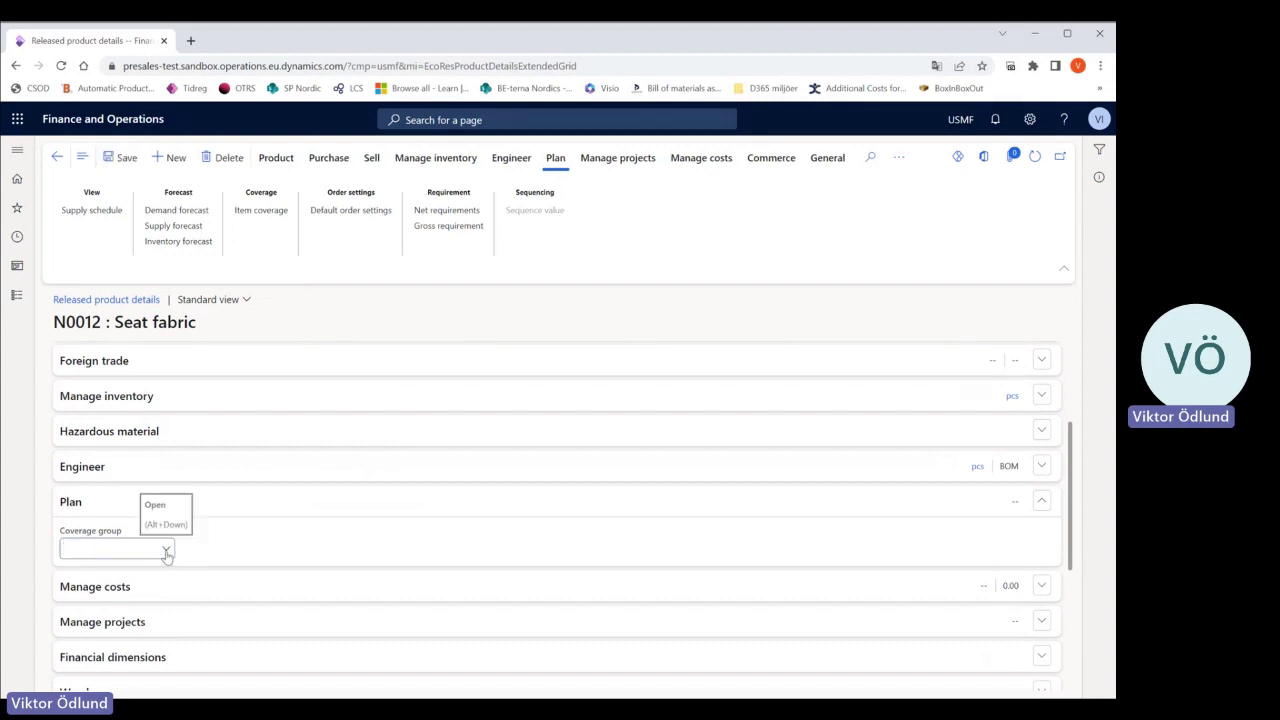
left_click(166, 551)
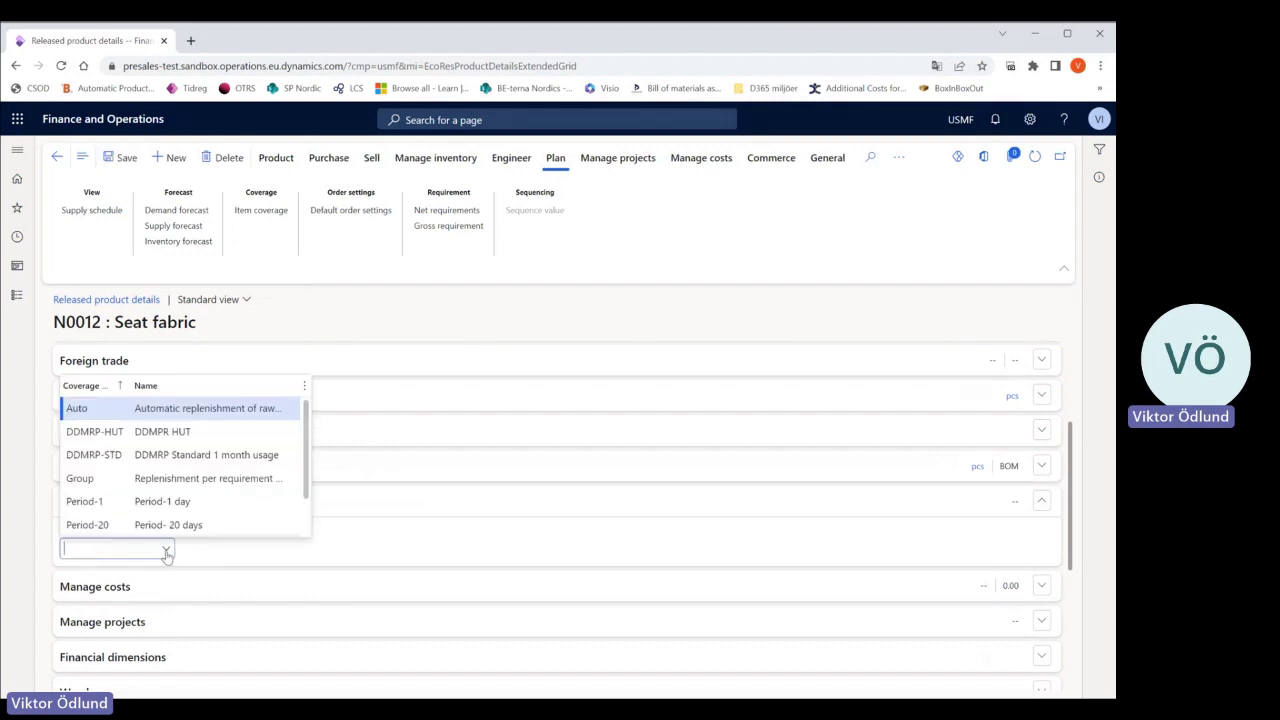
left_click(197, 455)
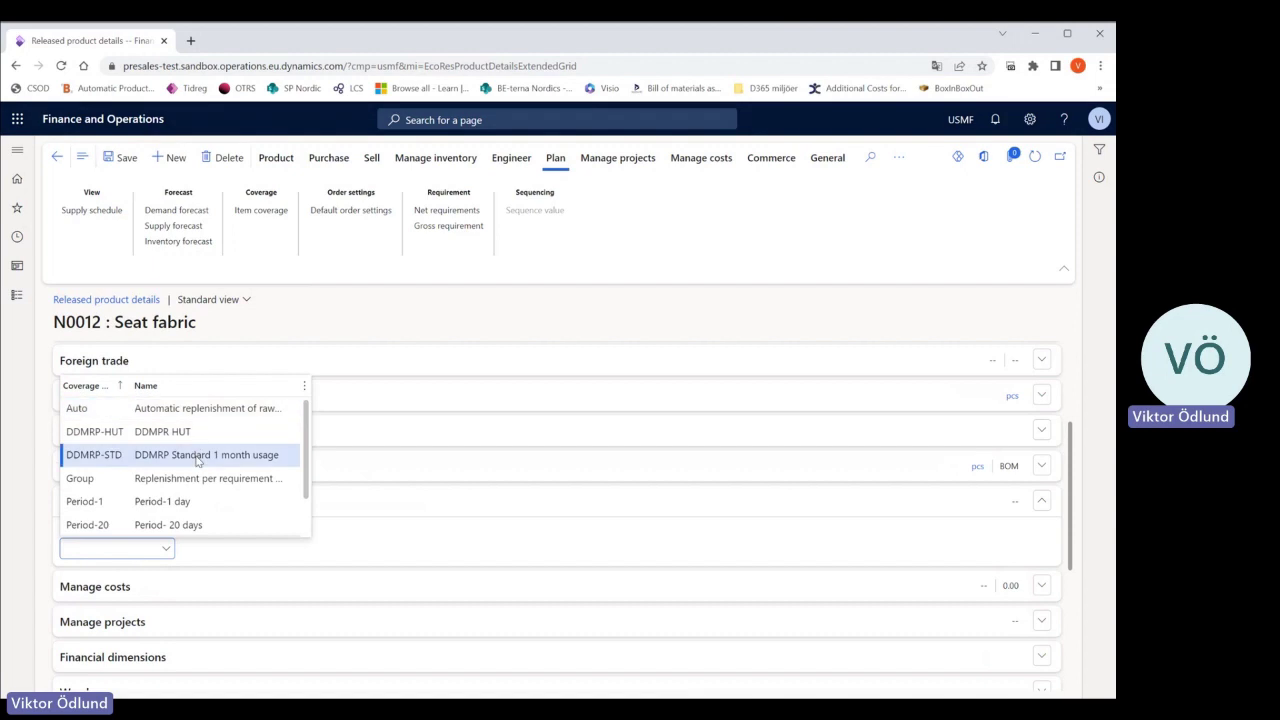
left_click(120, 162)
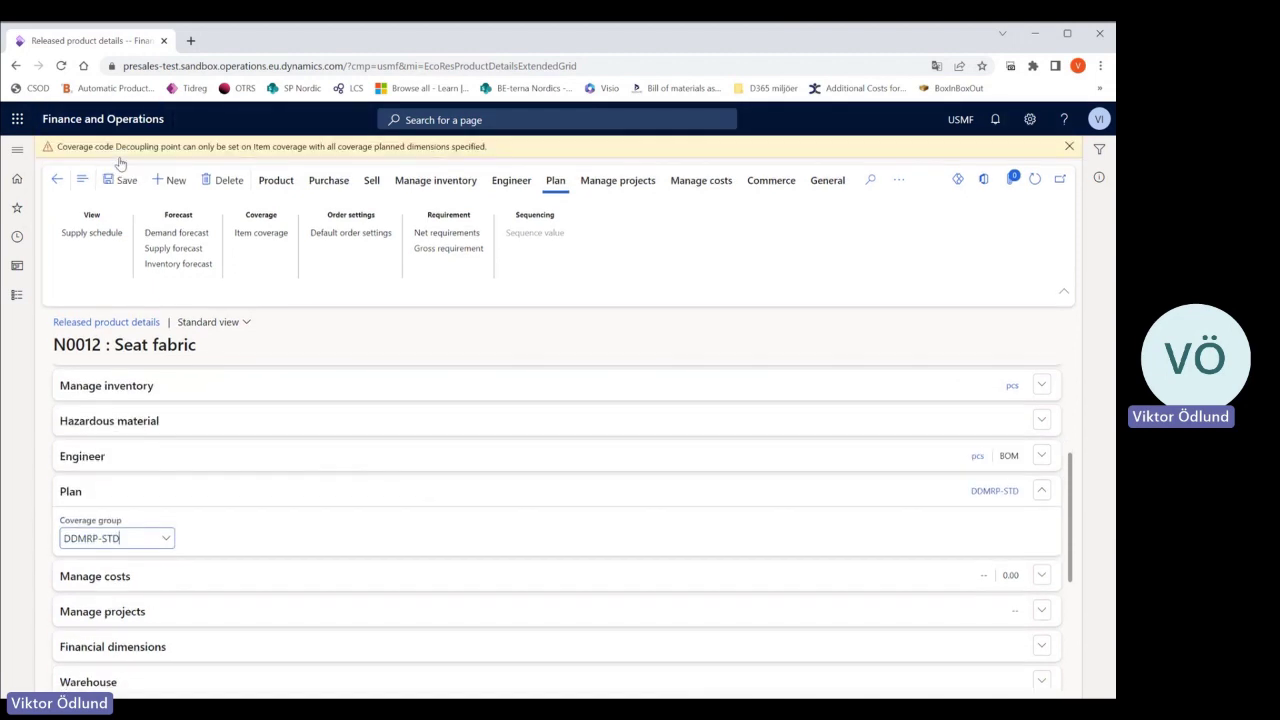
- Clear the coverage group in the Plan section of item N0012 and save the product
triple_click(125, 539)
key("BackSpace")
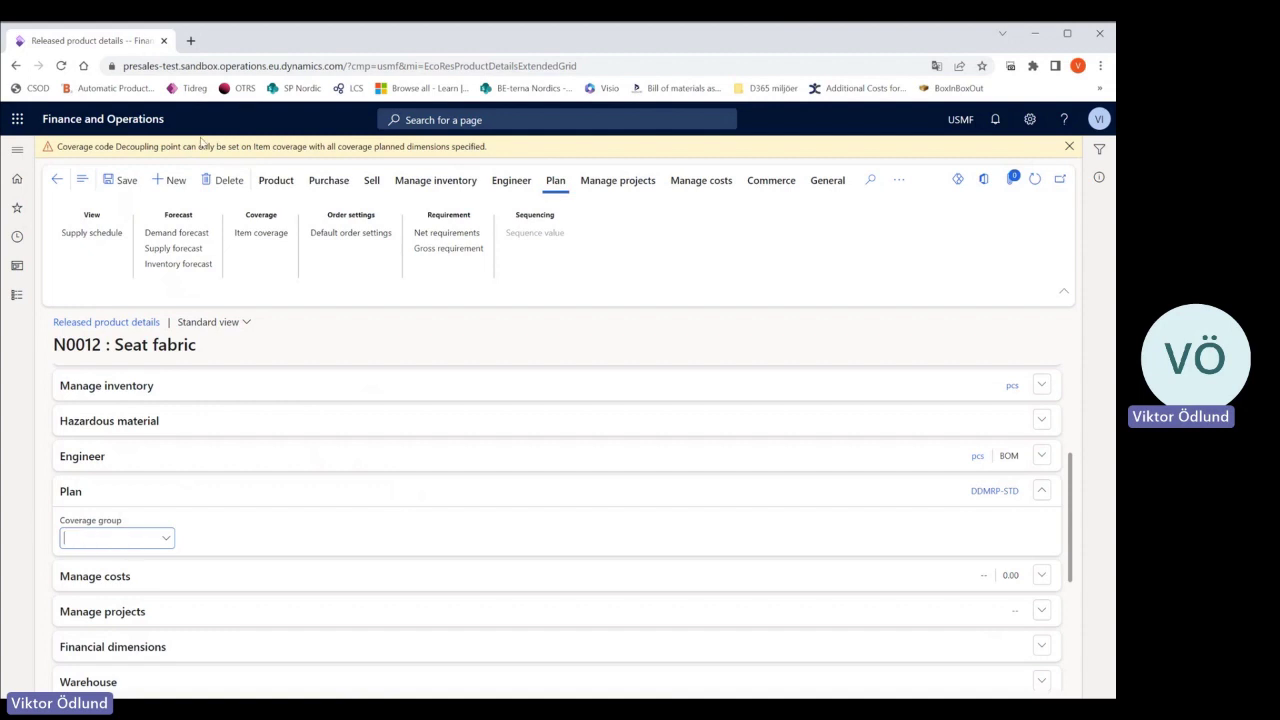
left_click(122, 180)
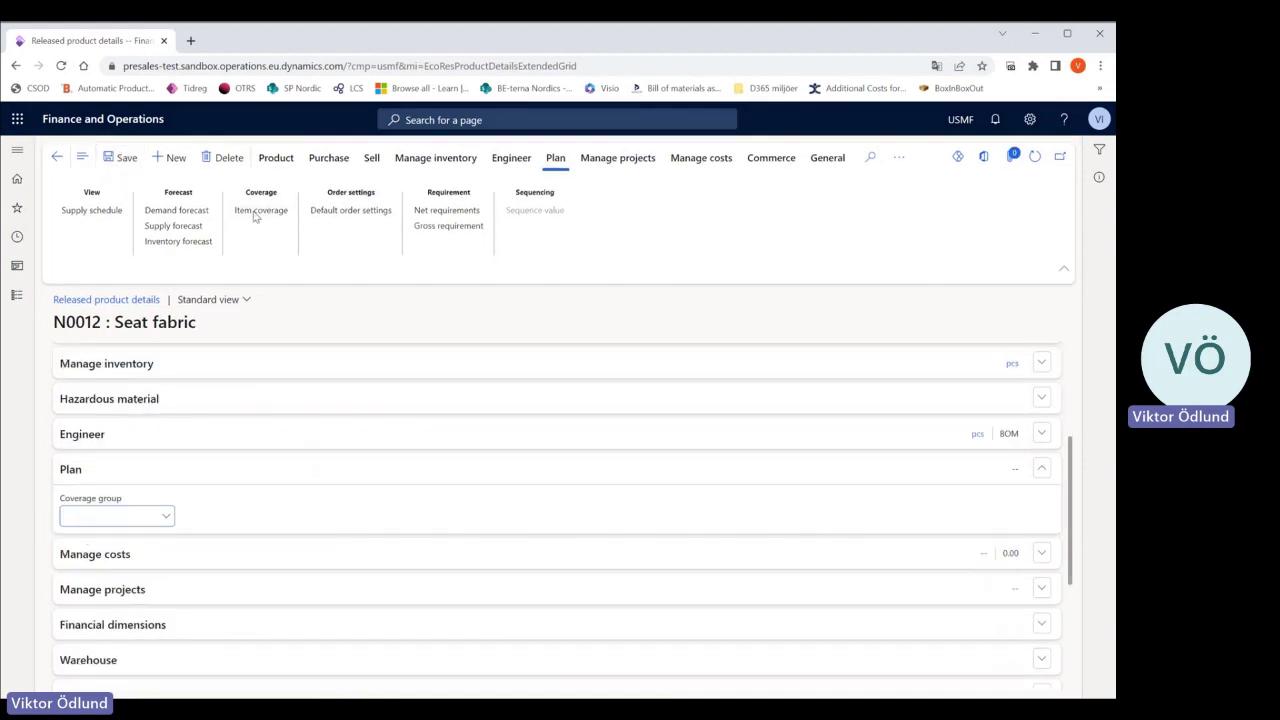
- Replace item N0012's item coverage record for site 1, warehouse 11 by deleting it and creating a new one
left_click(255, 214)
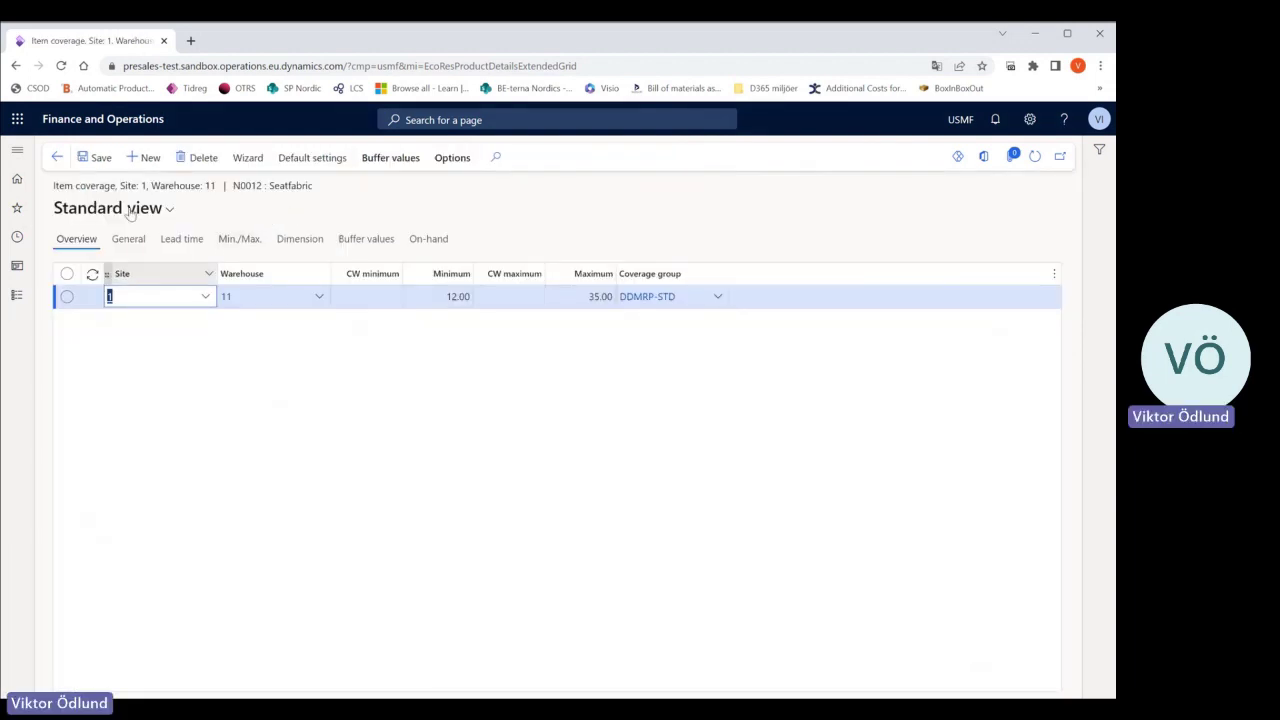
left_click(203, 158)
left_click(691, 391)
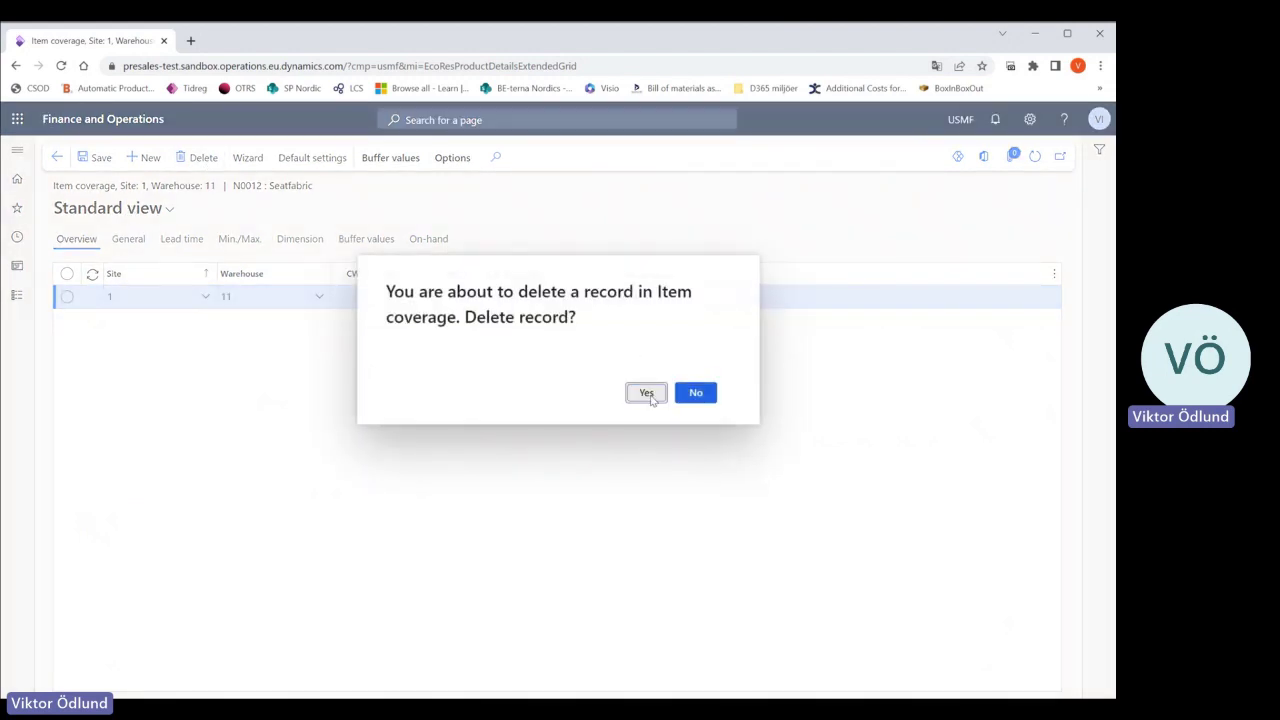
left_click(148, 158)
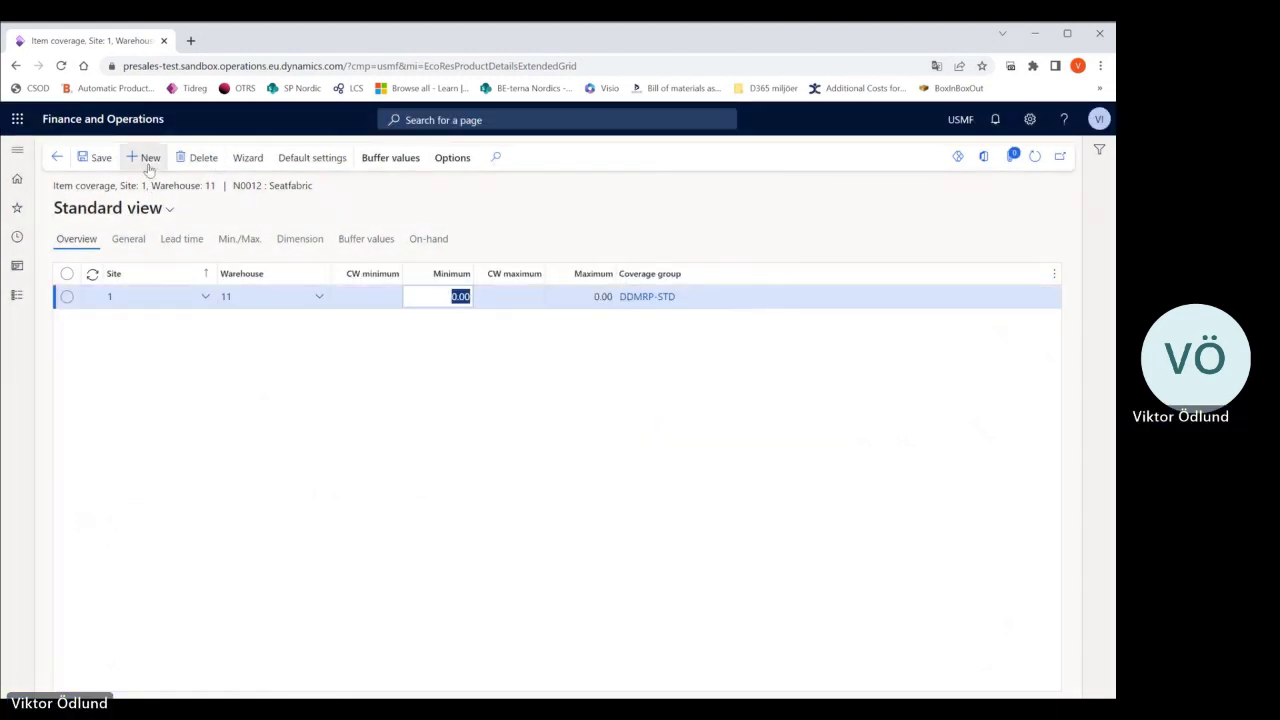
- Enable specific settings on the coverage record with coverage group DDMRP-STD, clear the vendor account and save
left_click(127, 242)
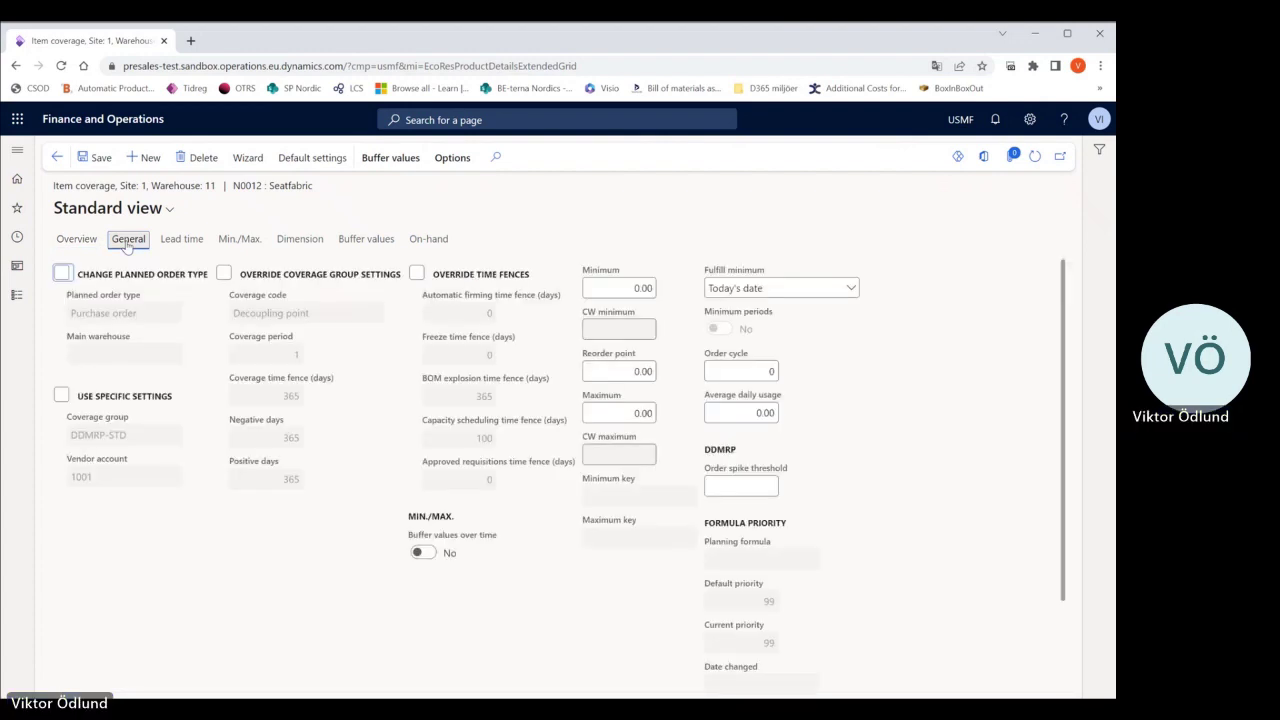
left_click(62, 396)
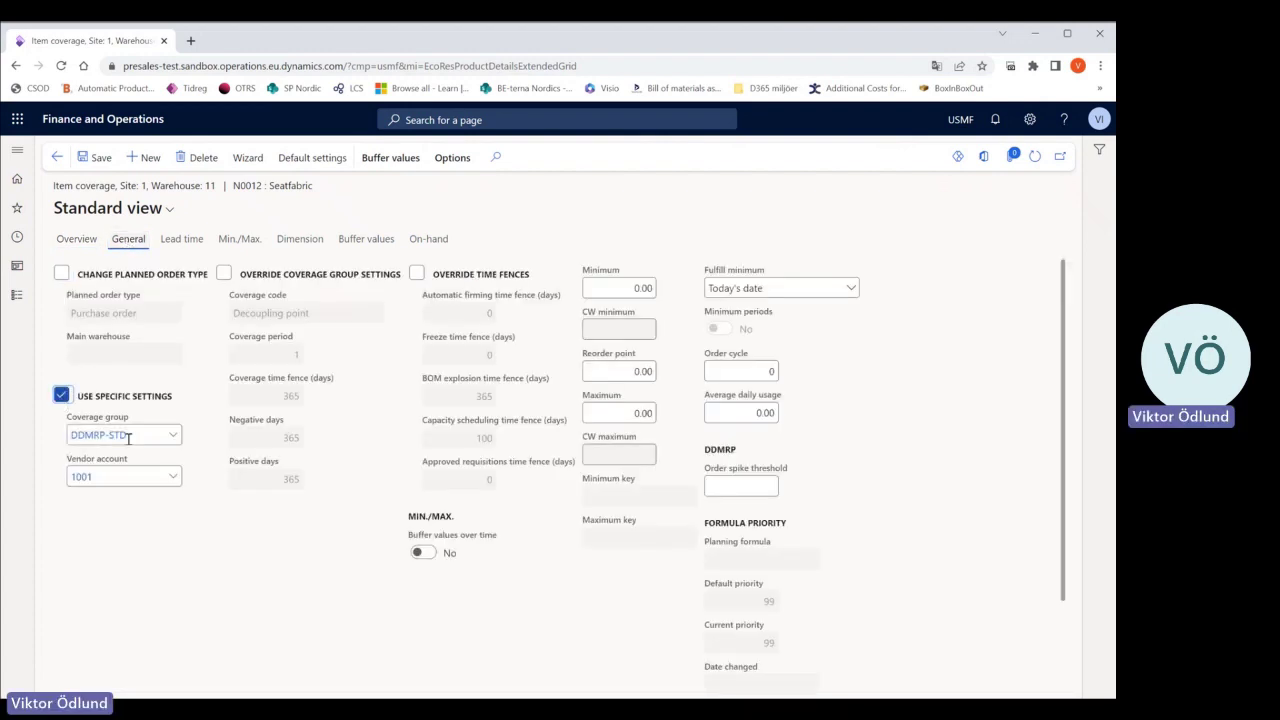
left_click(173, 437)
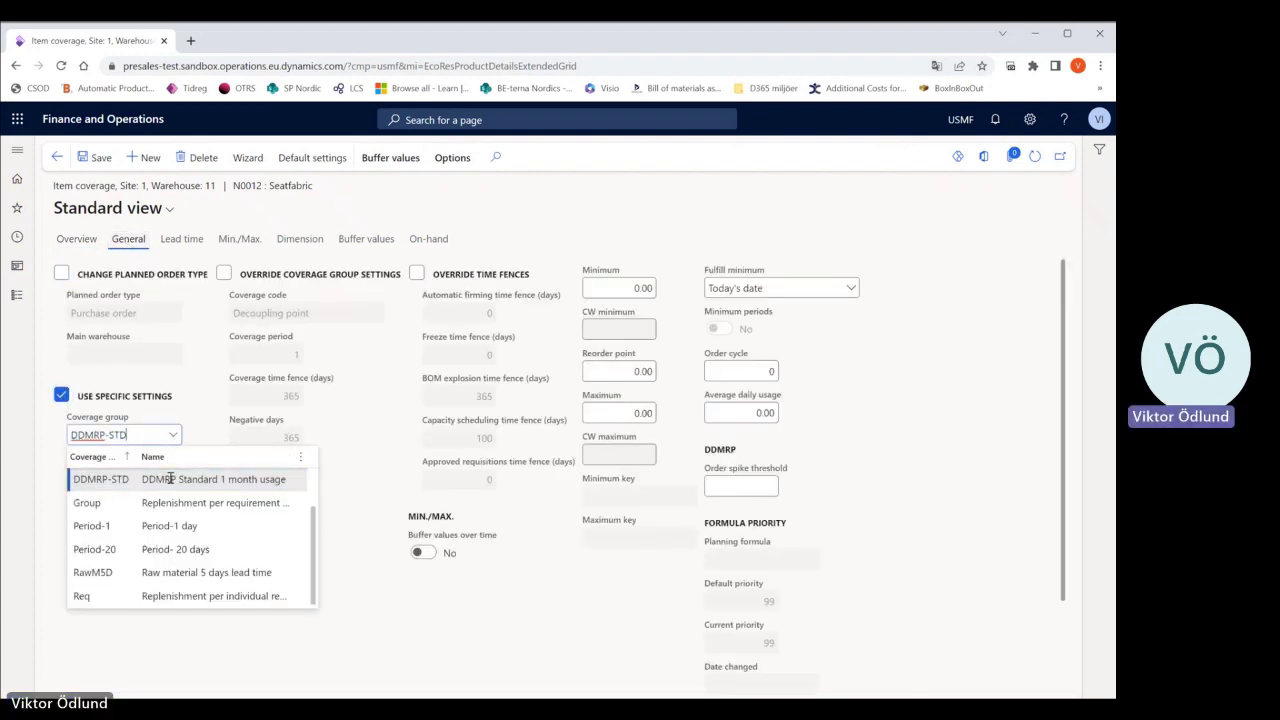
left_click(178, 480)
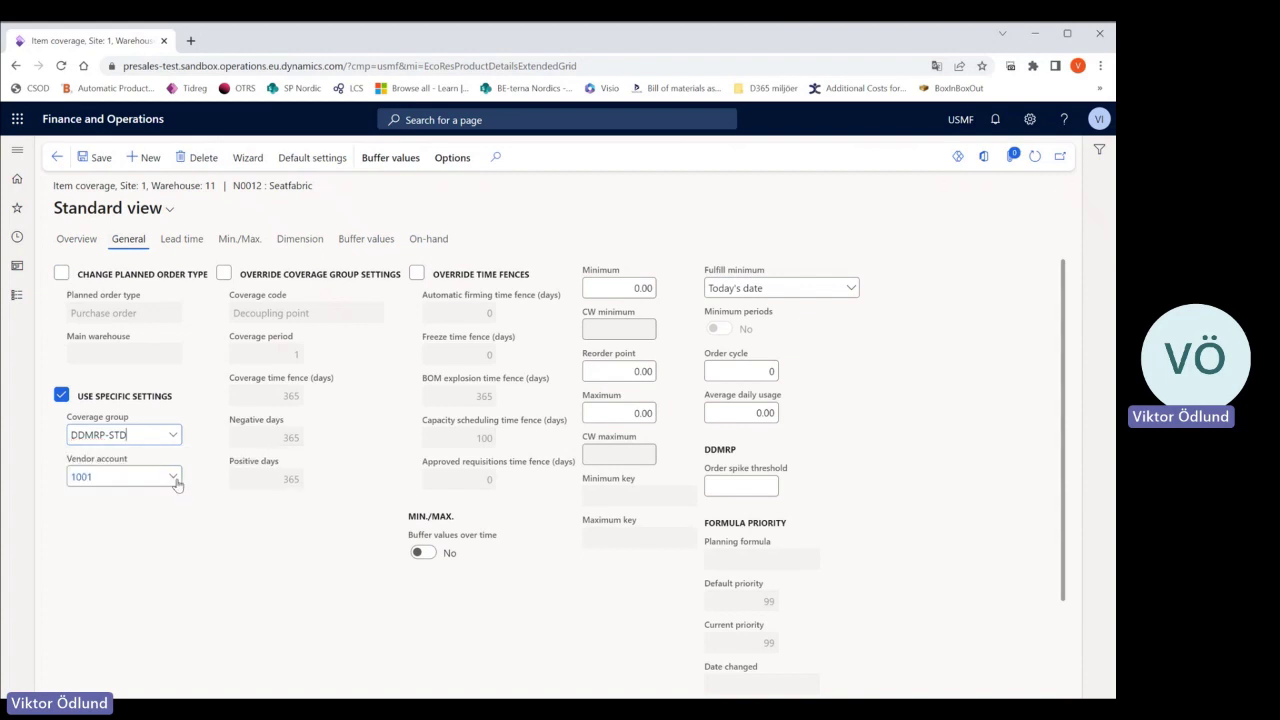
left_click(124, 477)
key("BackSpace")
left_click(96, 168)
- Save the coverage record and calculate the decoupled lead time for N0012 with the default date and quantity
left_click(400, 160)
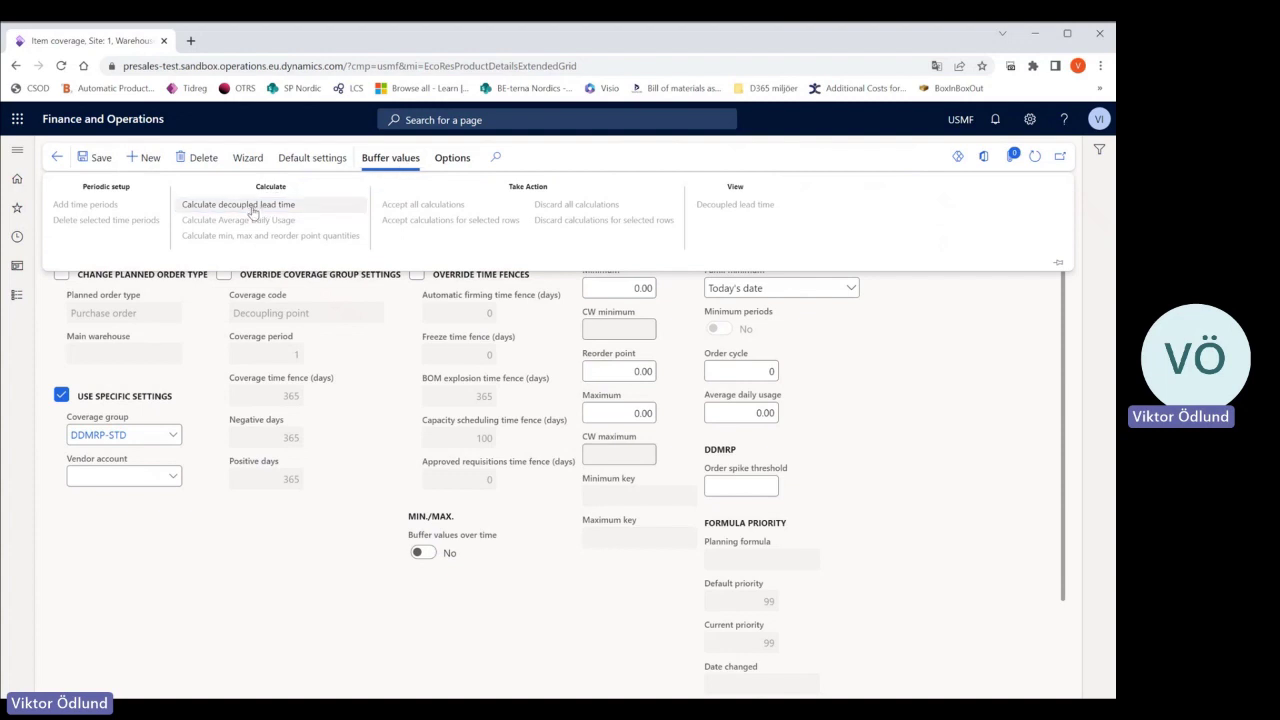
left_click(88, 162)
left_click(390, 160)
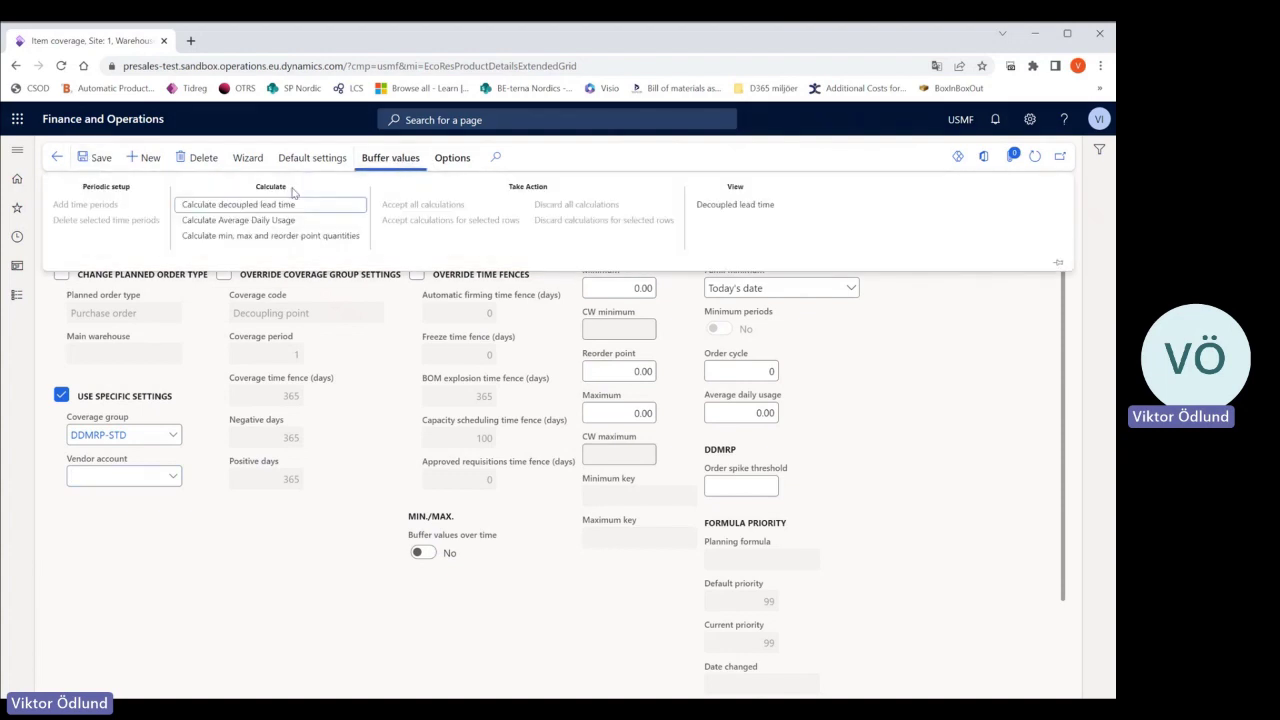
left_click(268, 206)
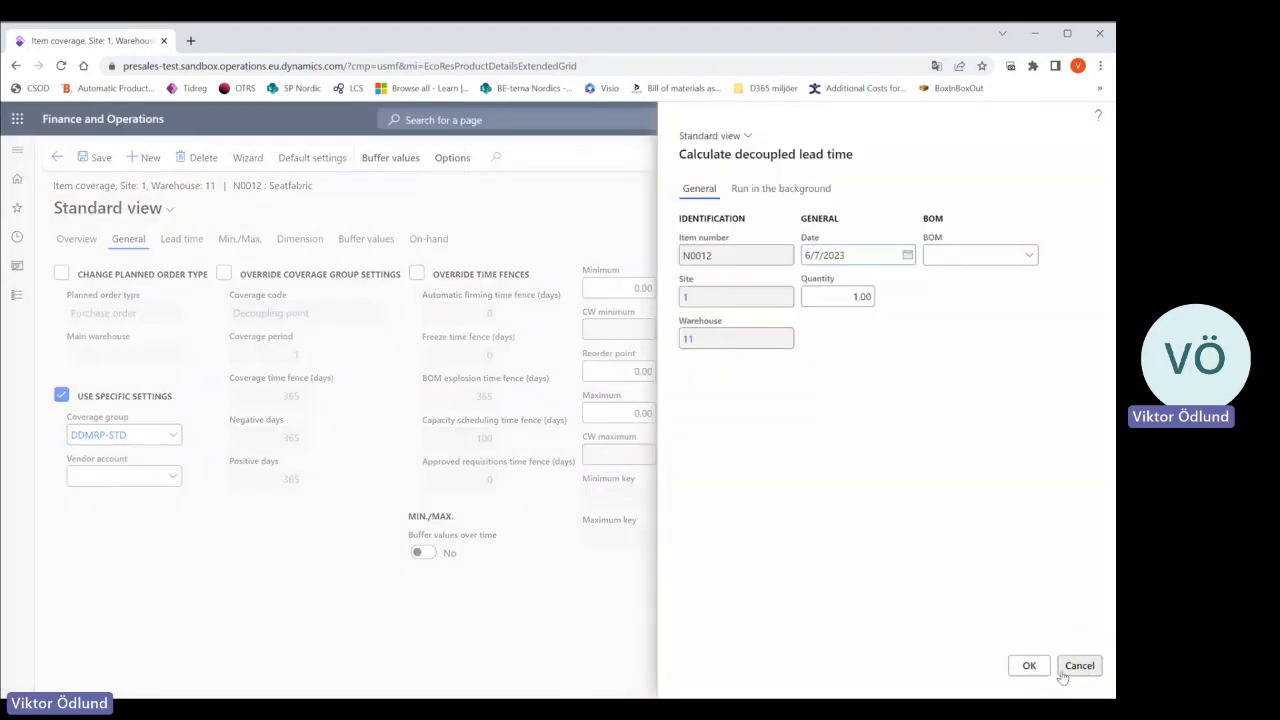
left_click(1029, 670)
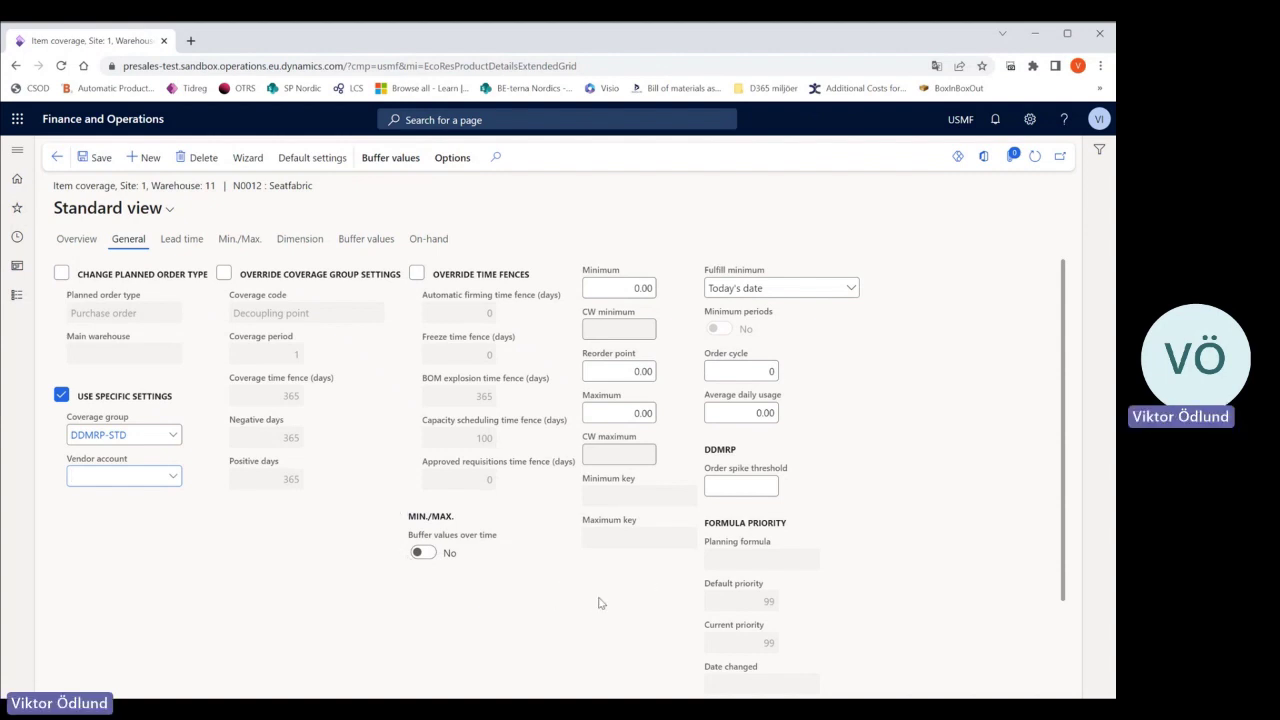
- Set the average daily usage to 1.00 with buffer values over time kept off, and calculate the min, max and reorder point quantities
left_click(421, 555)
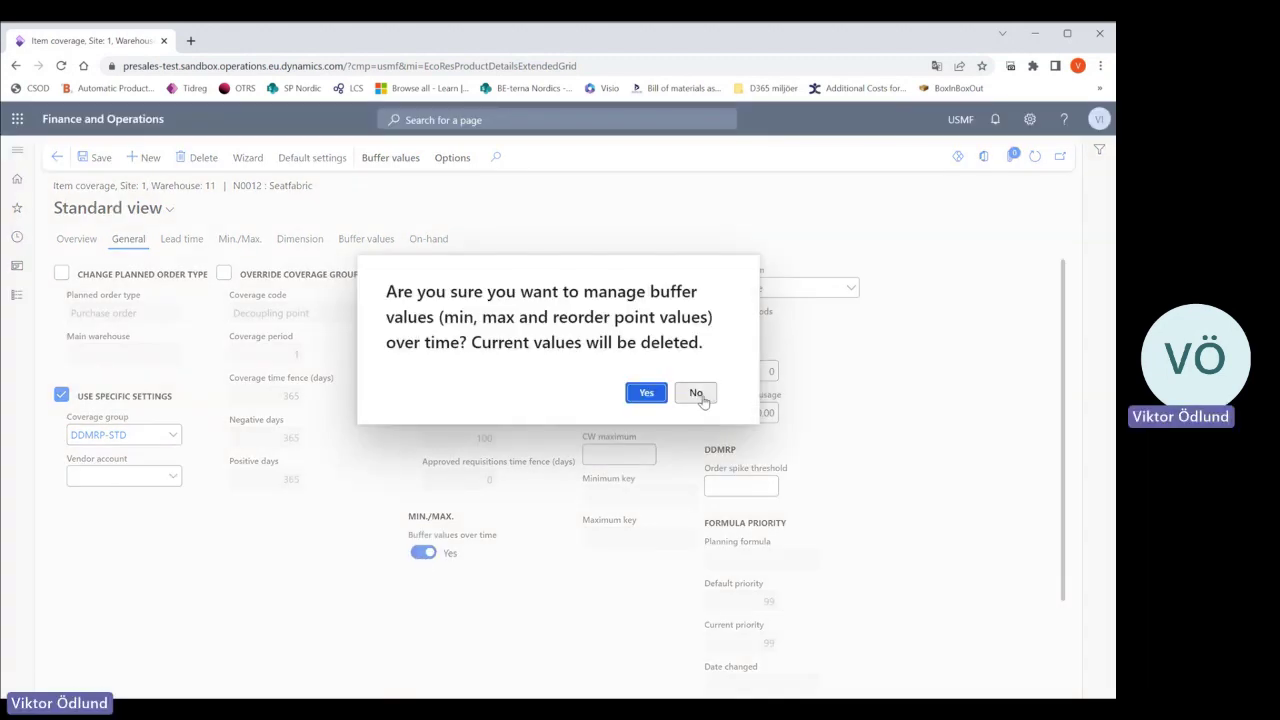
left_click(696, 393)
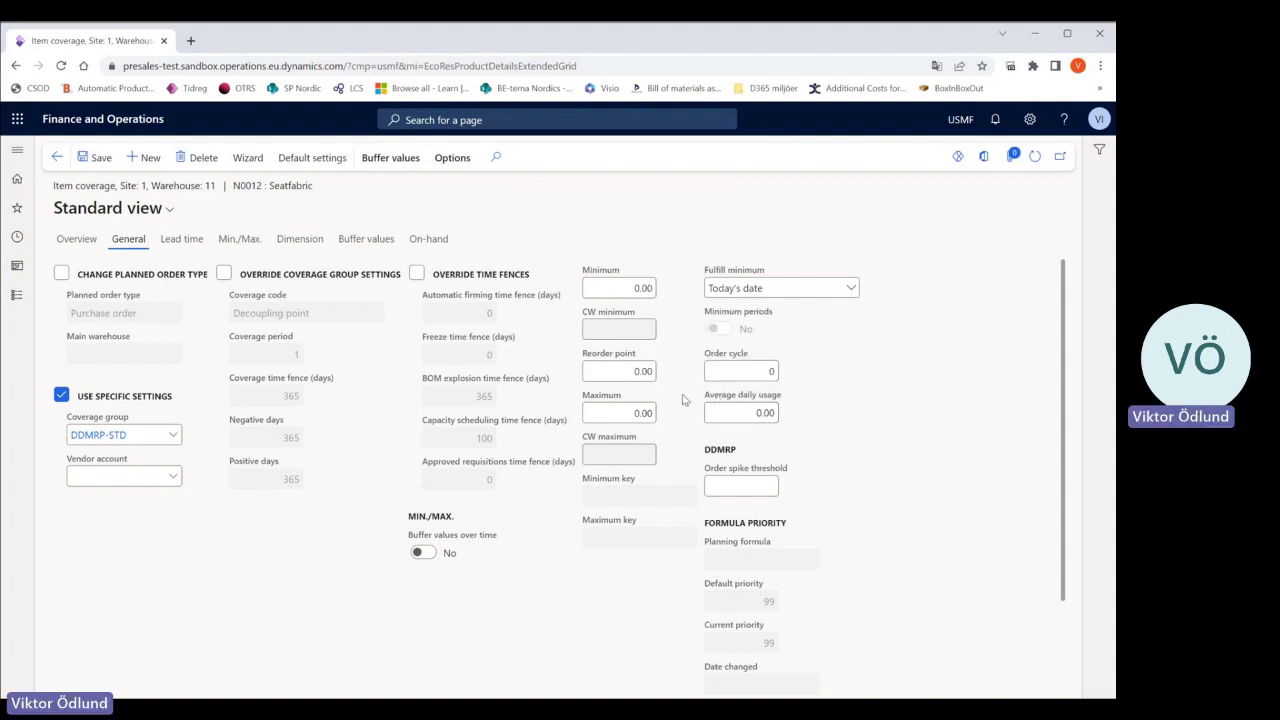
left_click(760, 418)
type("1")
left_click(800, 410)
left_click(398, 160)
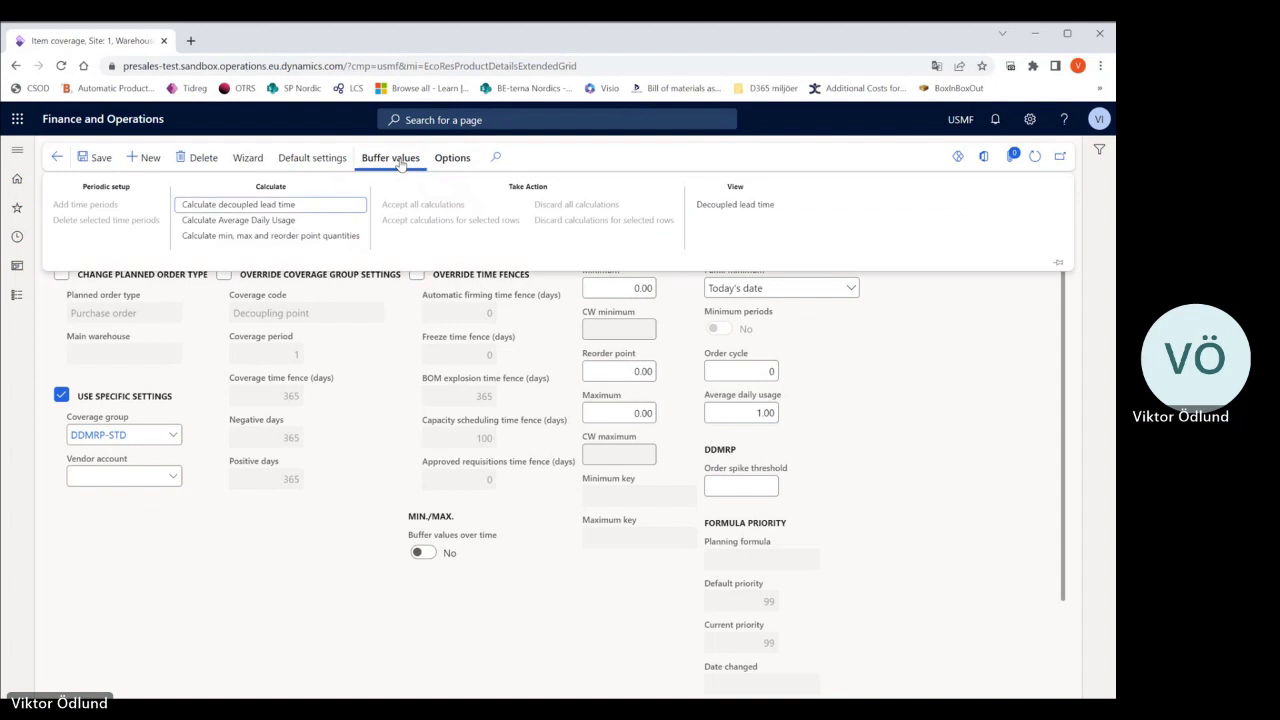
left_click(271, 236)
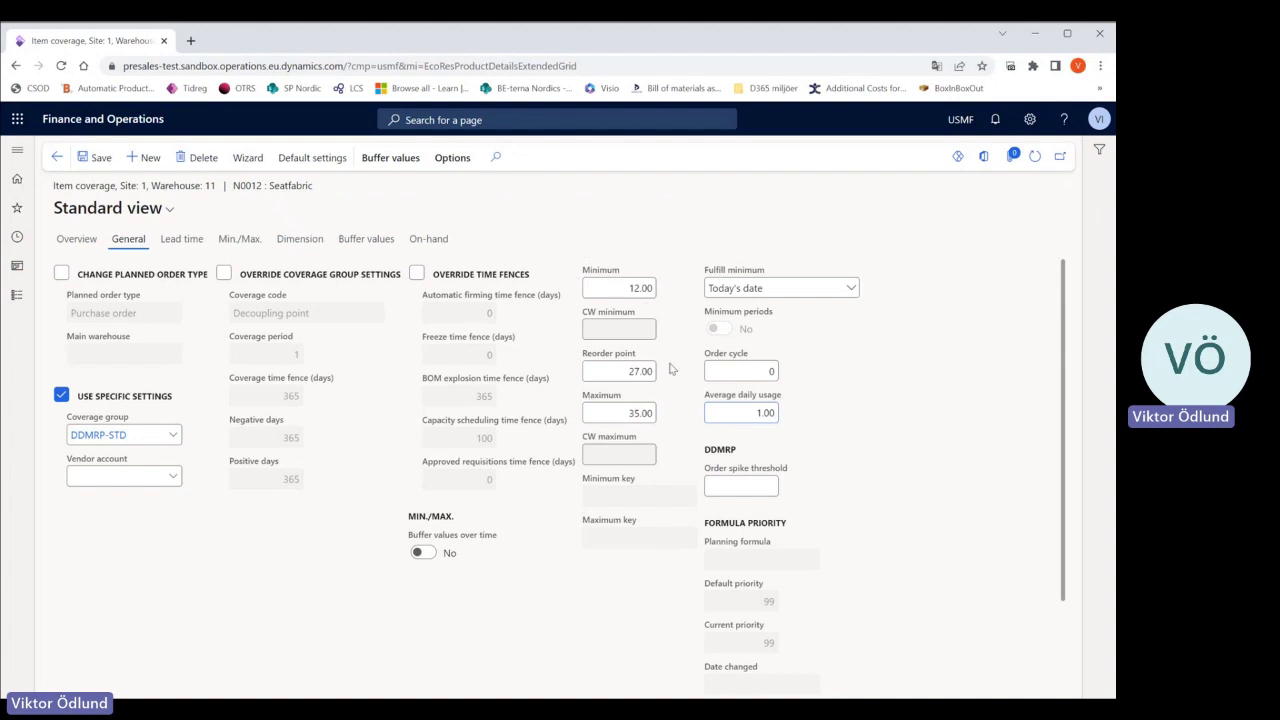
mouse_move(630, 287)
- Set the average daily usage to 1.30 and recalculate the min, max and reorder point quantities
left_click(738, 414)
left_click_drag(738, 414, 842, 427)
type("1")
left_click(390, 157)
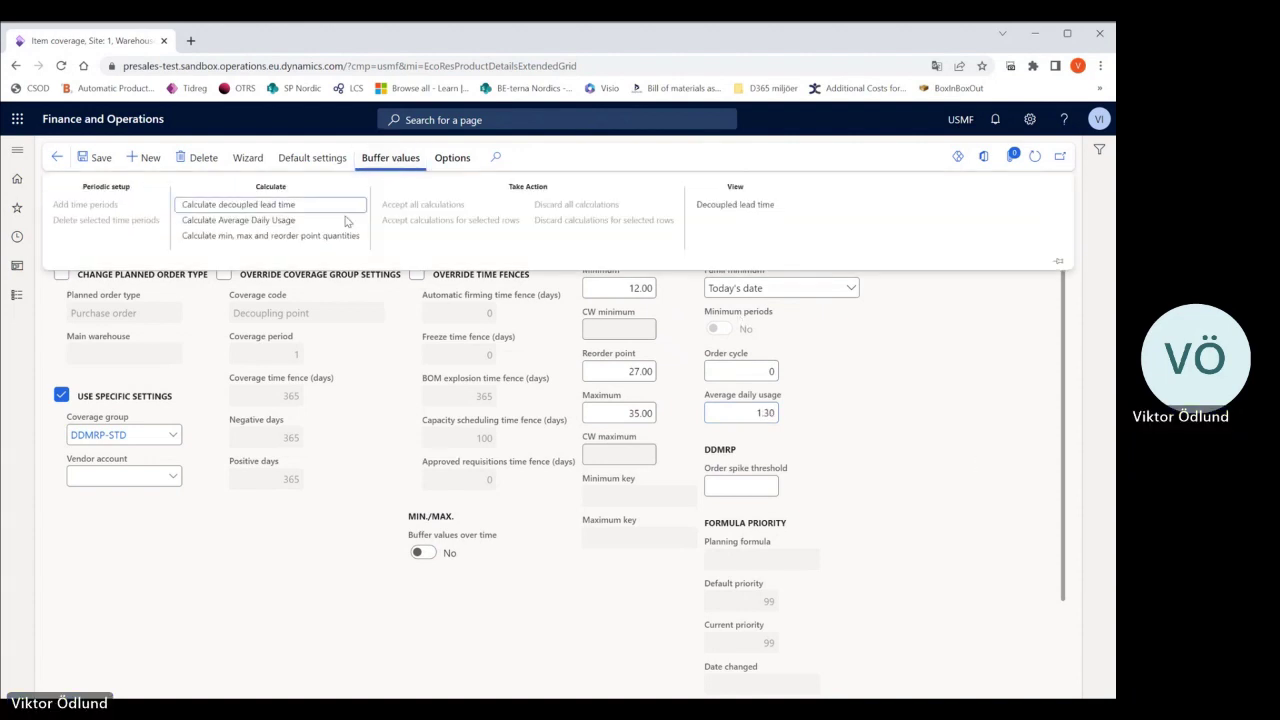
left_click(274, 237)
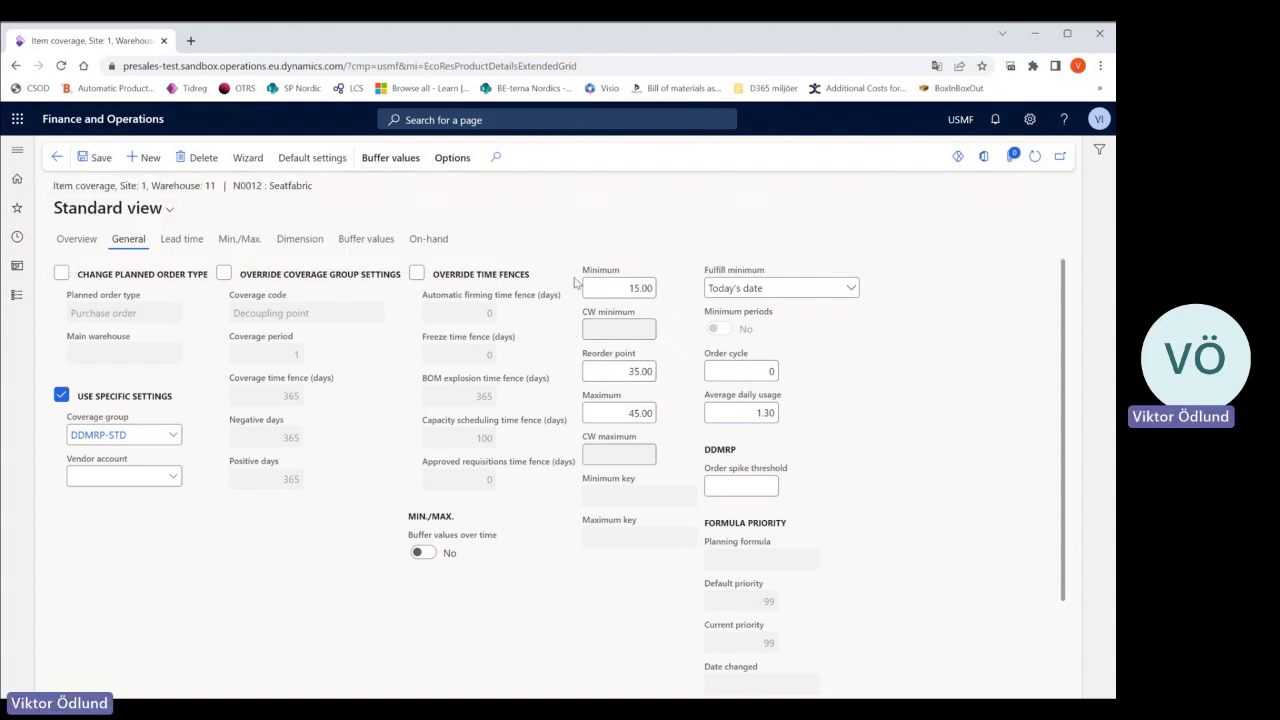
- Return the average daily usage to 1.00 and recalculate the min, max and reorder point quantities
double_click(757, 413)
type("1")
left_click(366, 161)
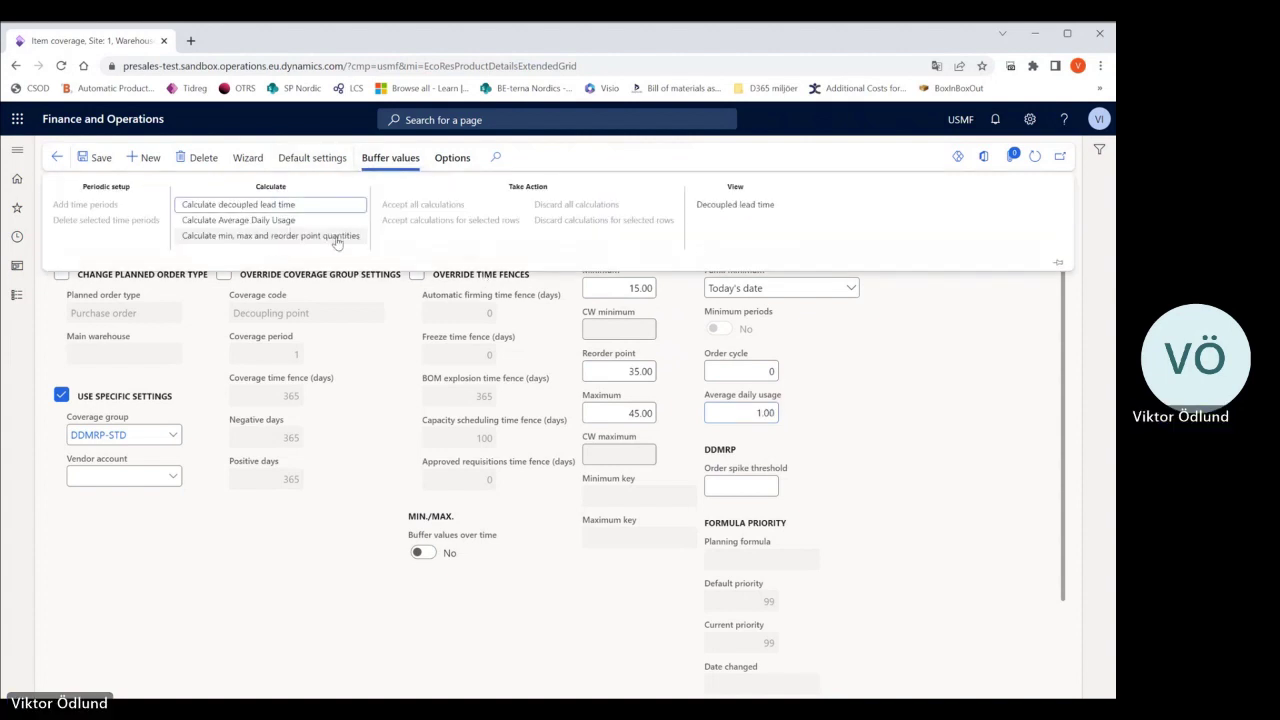
left_click(340, 237)
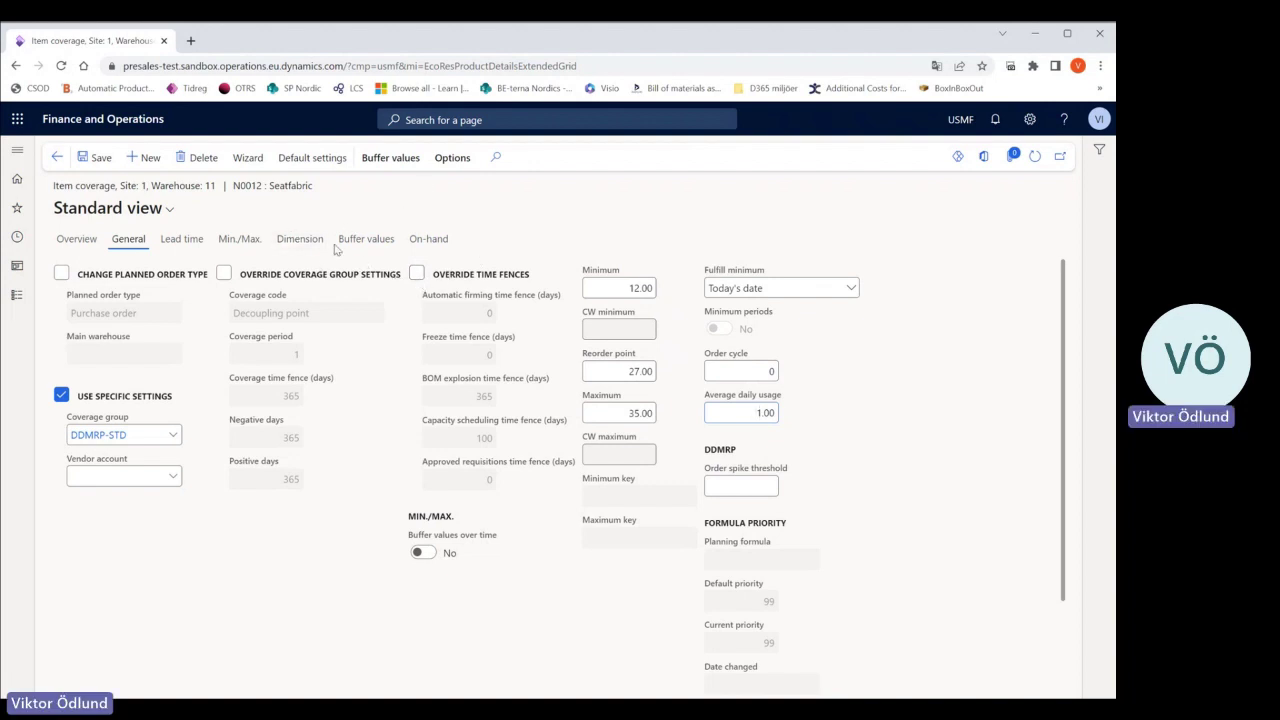
- Leave item N0012 and examine the on-hand projection, buffer zones and buffer values in the item coverage of N0006, Hi-Macs insert
left_click(57, 157)
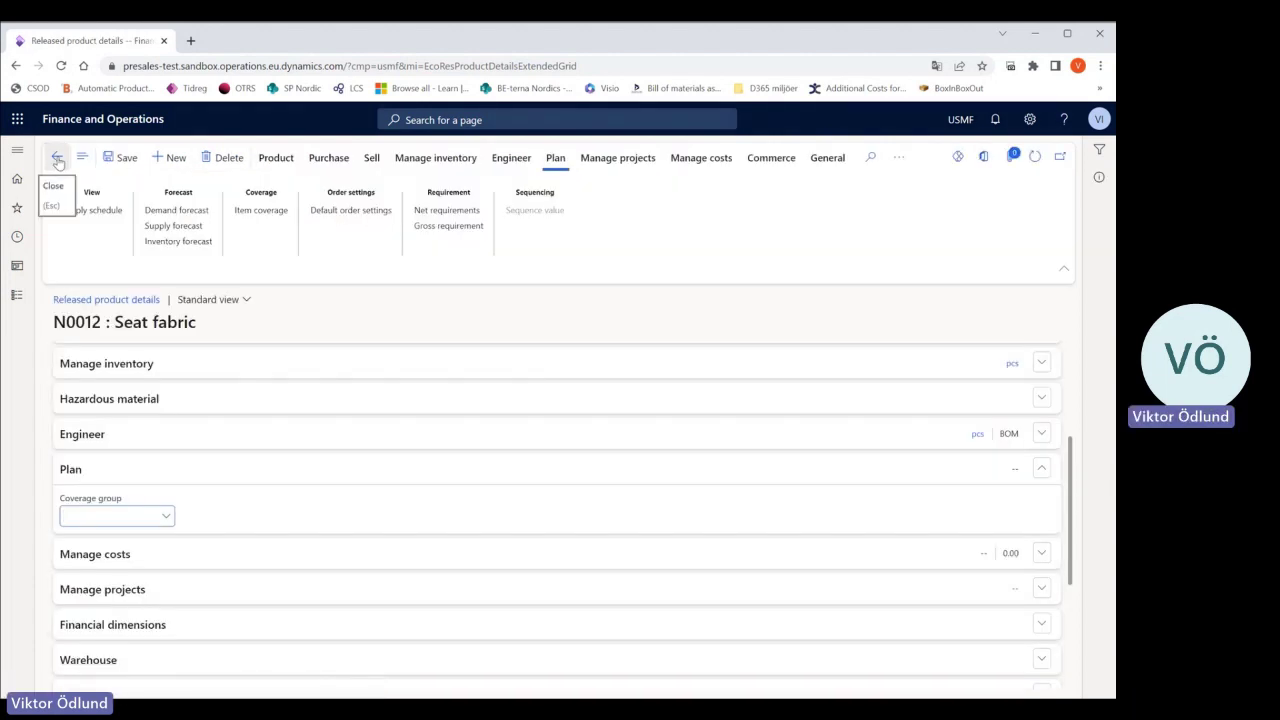
left_click(57, 157)
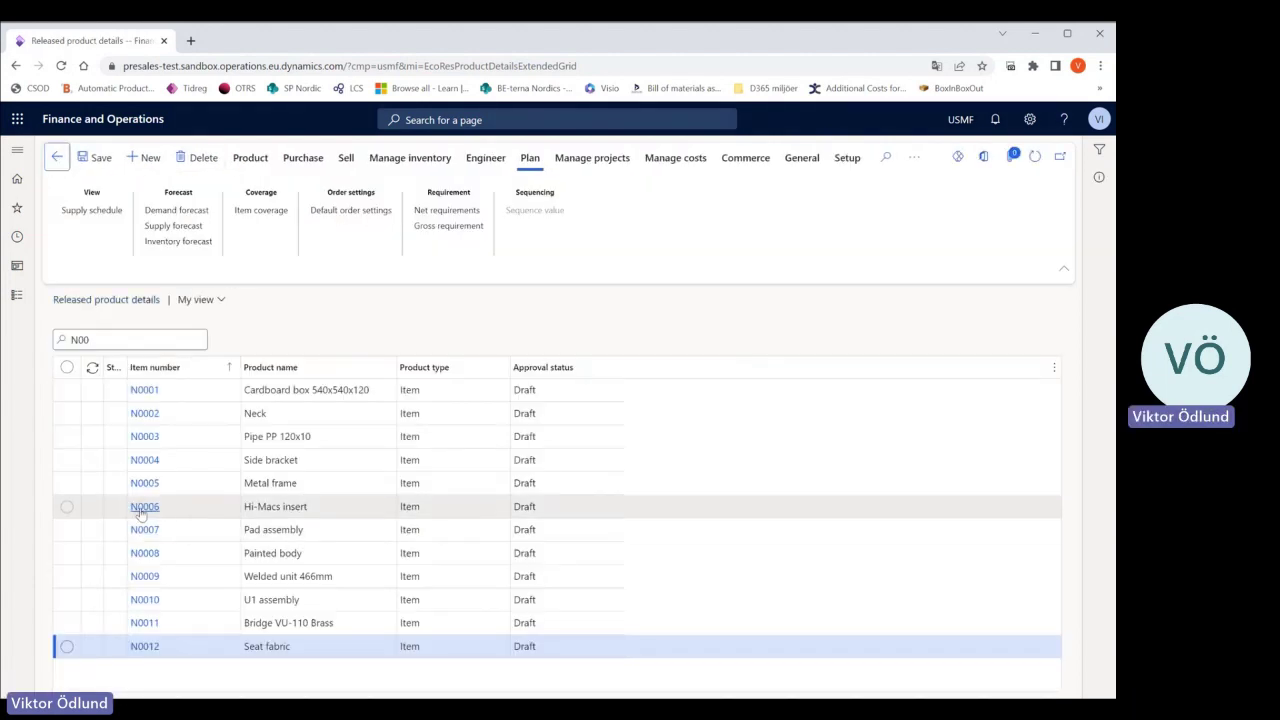
left_click(67, 507)
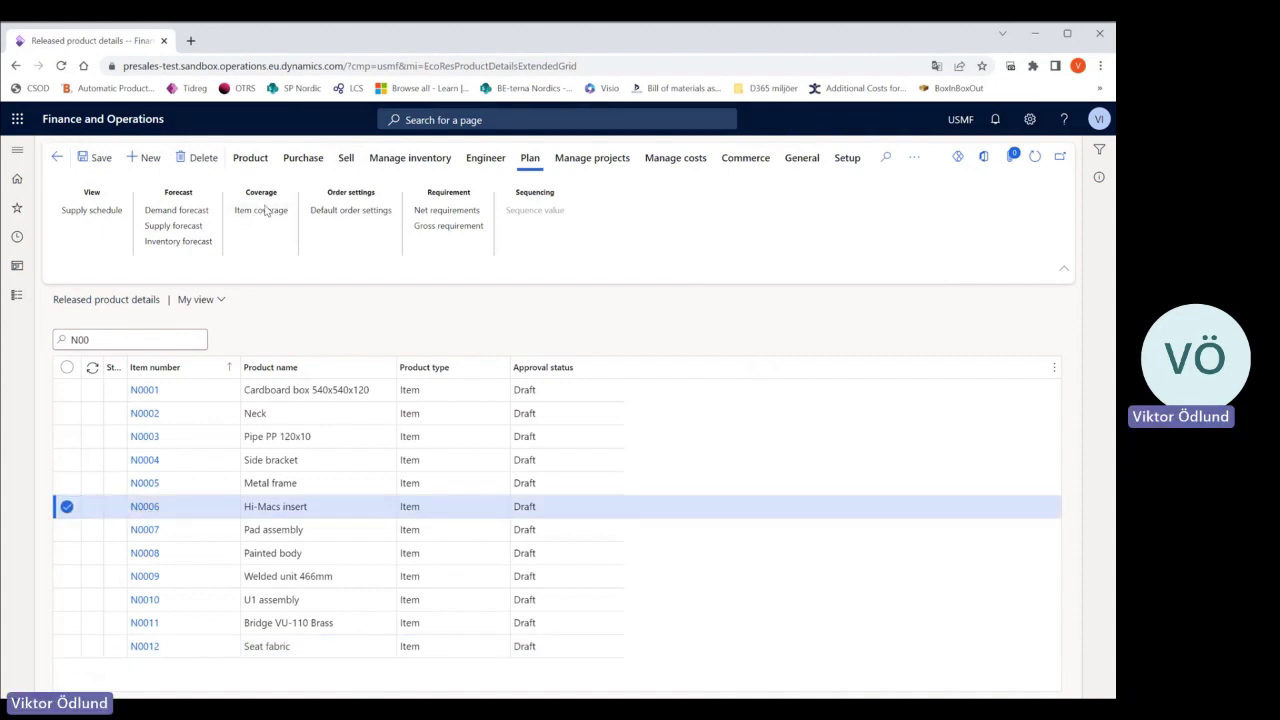
left_click(262, 210)
left_click(428, 239)
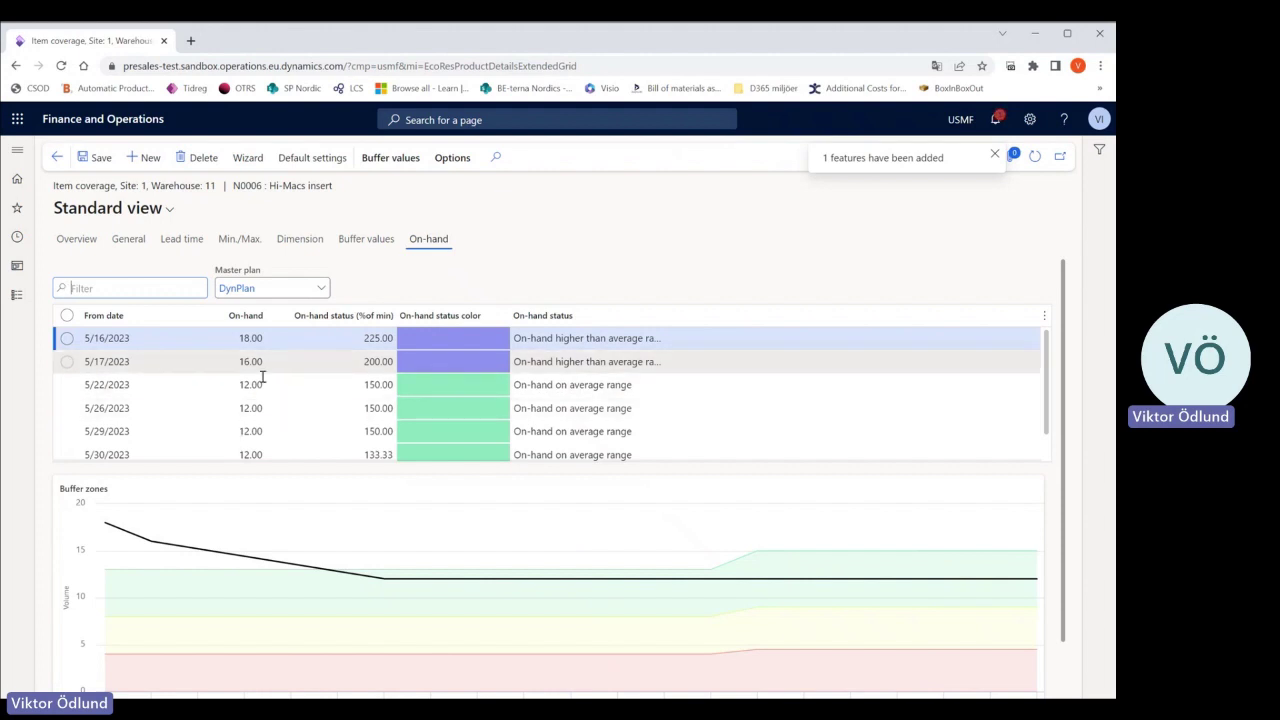
mouse_move(115, 516)
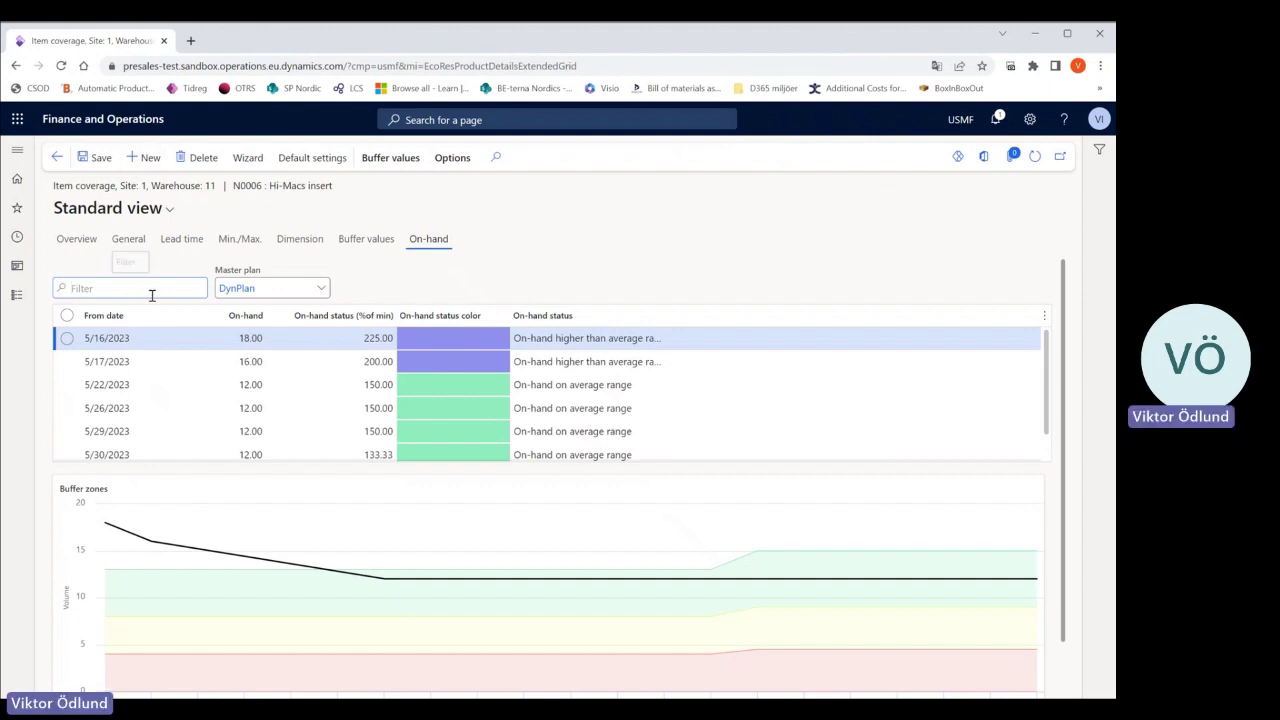
left_click(364, 243)
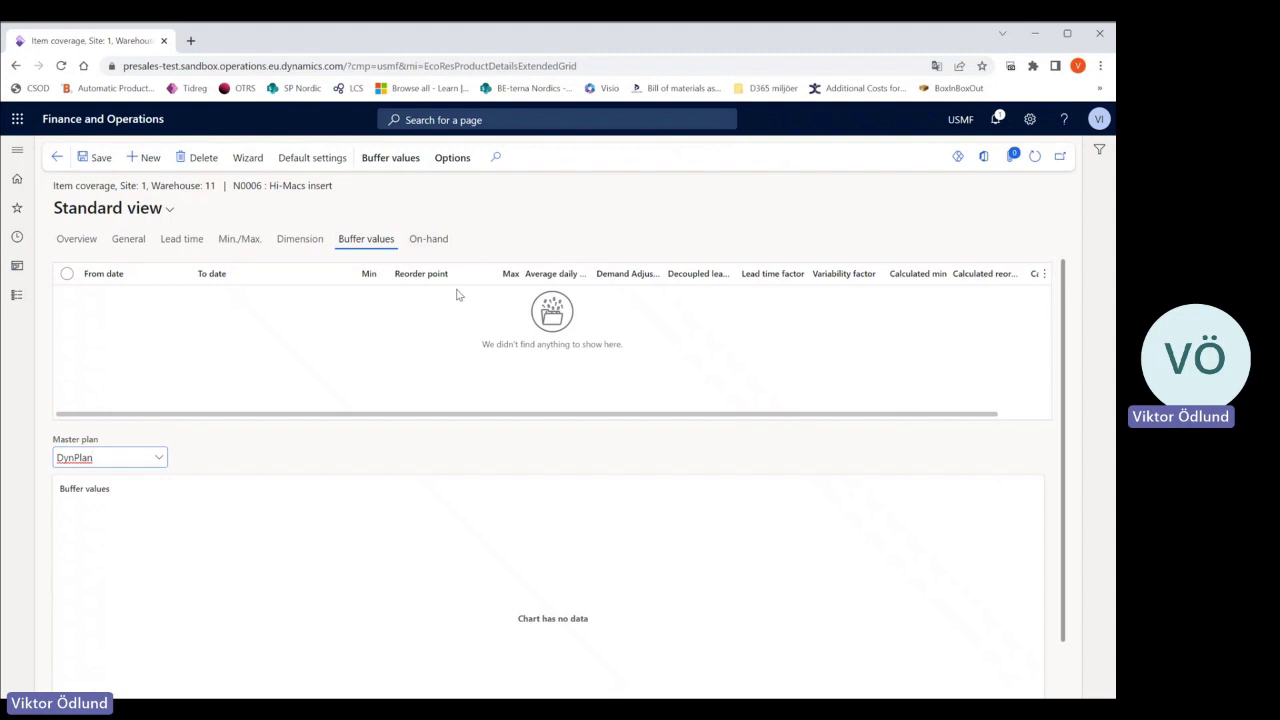
left_click(427, 243)
left_click(58, 164)
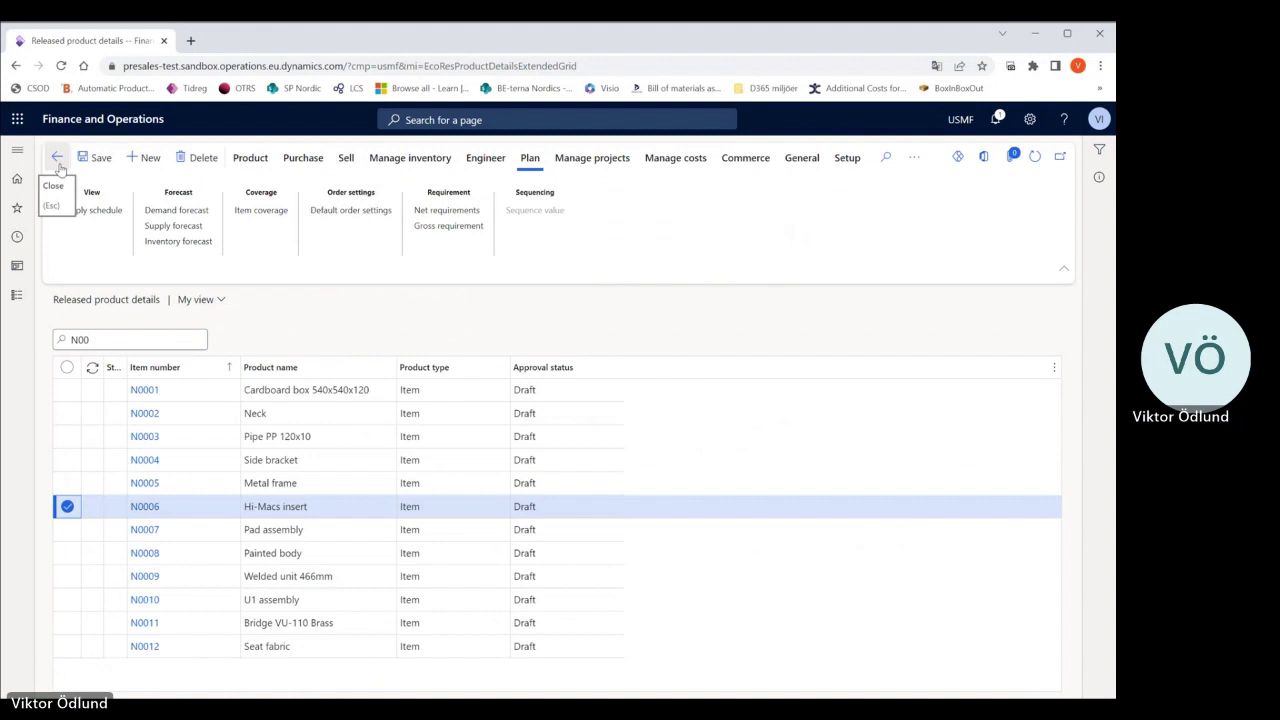
left_click(67, 506)
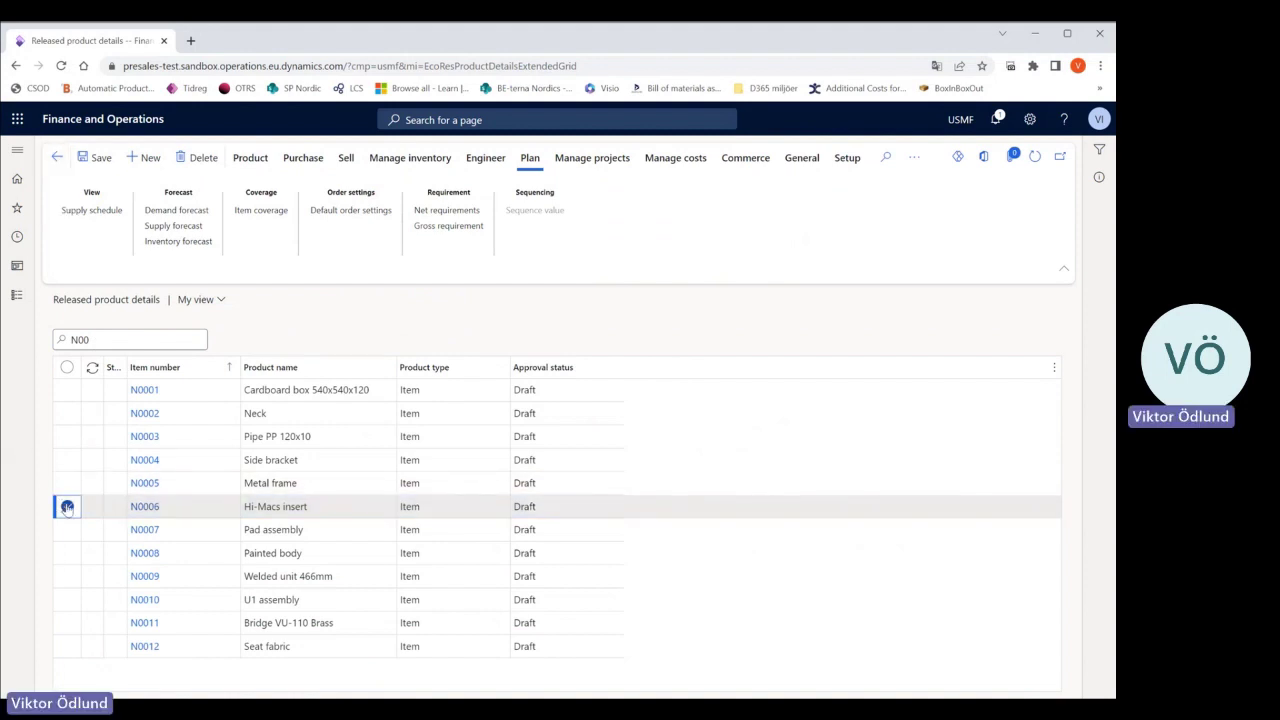
left_click(67, 506)
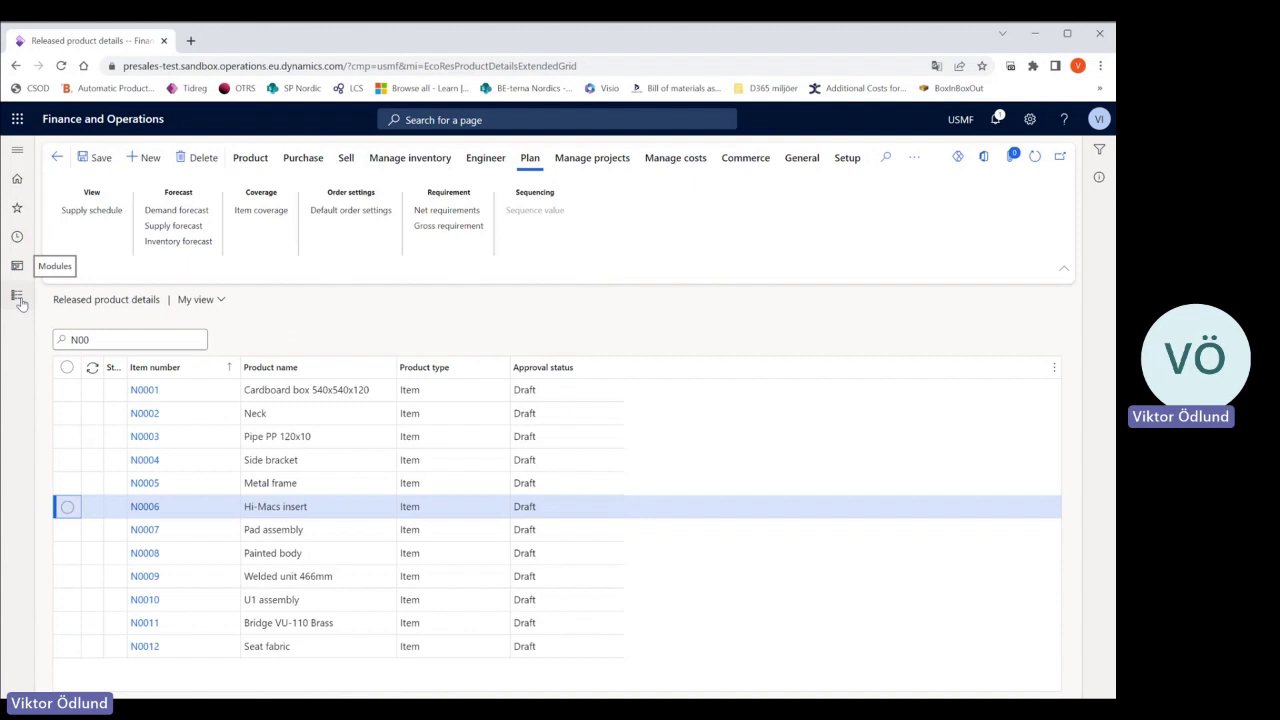
- Bring up the Master planning module in the list of modules
left_click(17, 297)
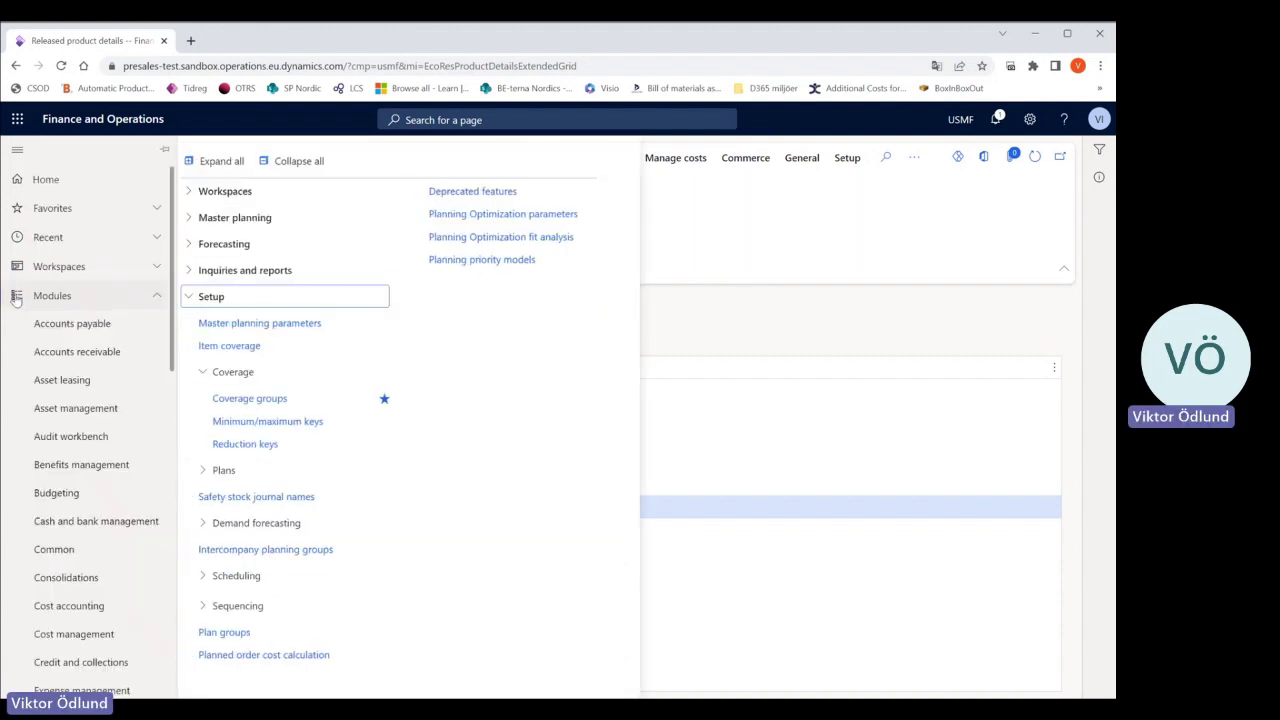
scroll(60, 560, "down", 3)
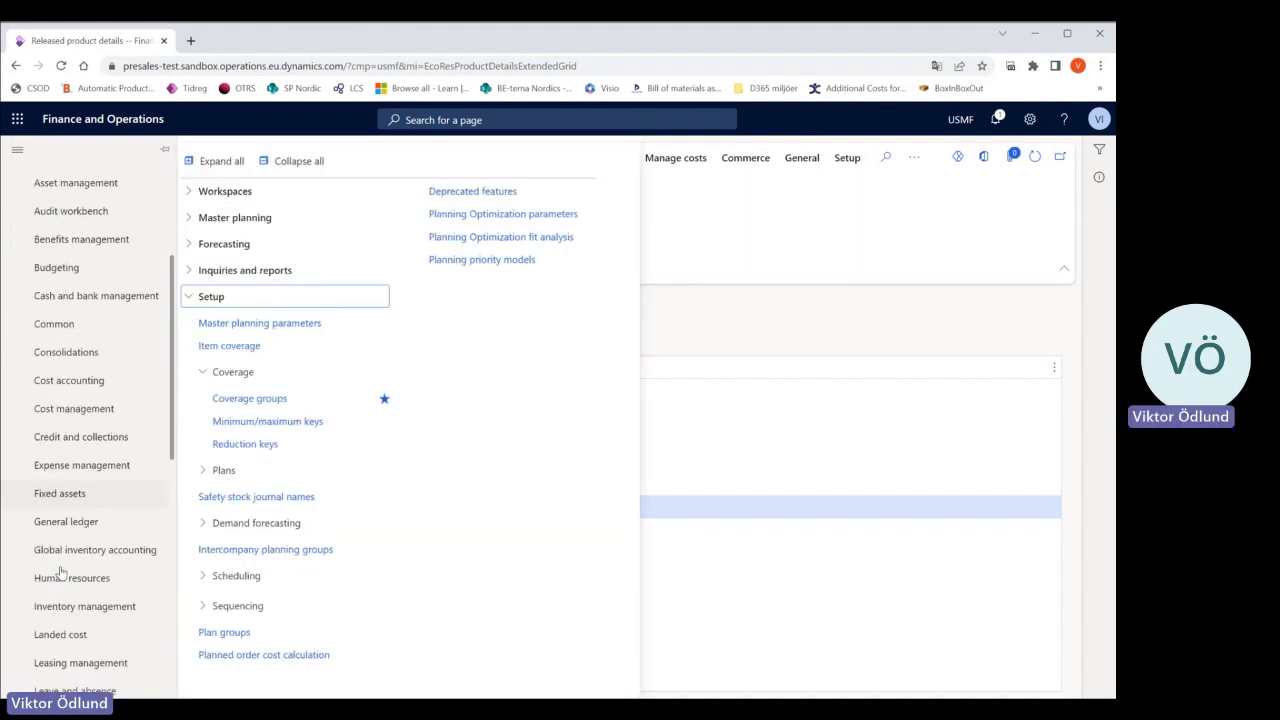
scroll(60, 572, "down", 1)
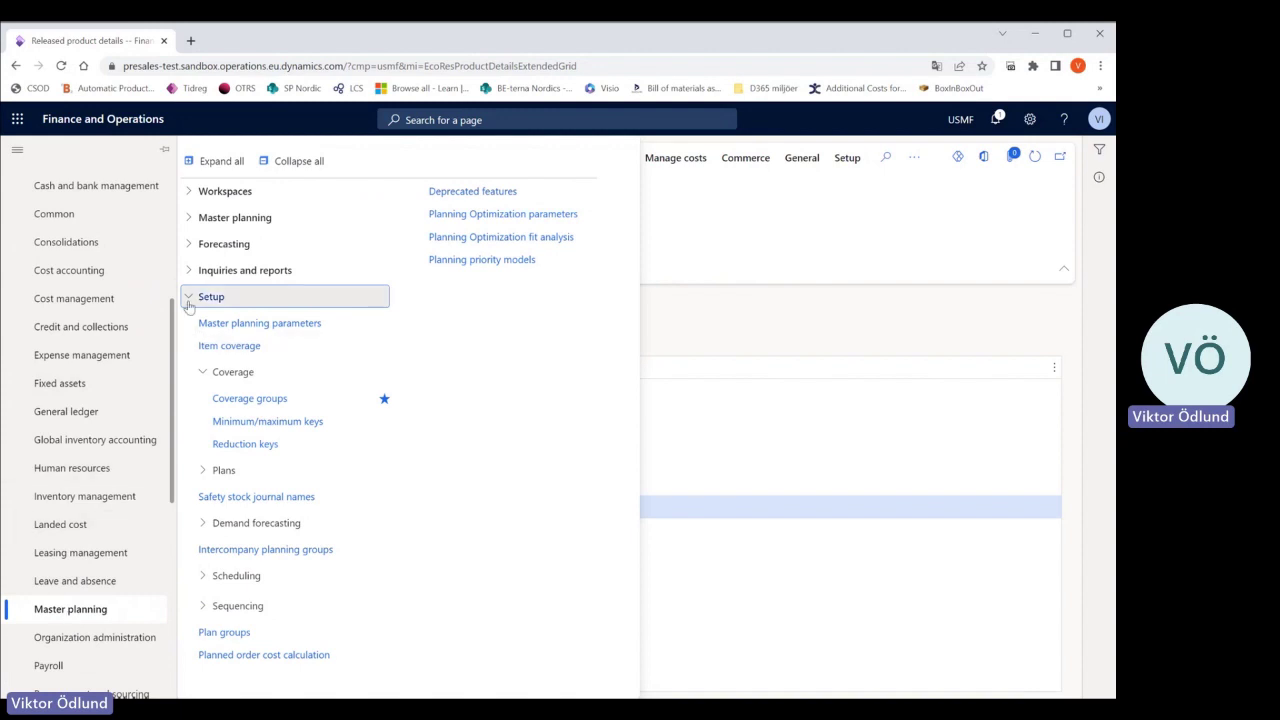